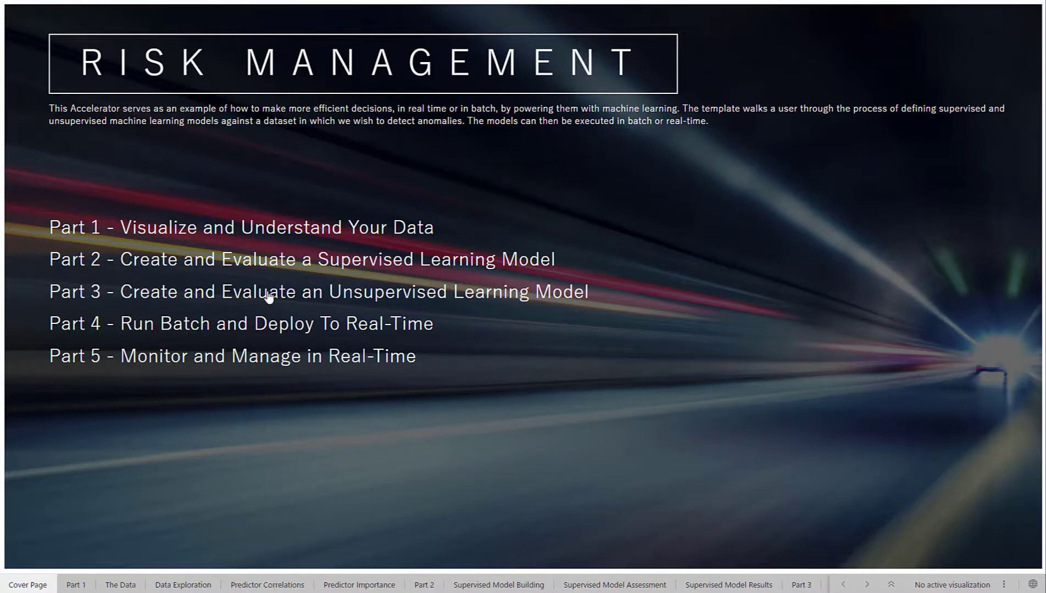
# Review the Input Data table: 62763 records, with 5.9% fraud (3,704 records) in the donut
pyautogui.click(305, 226)
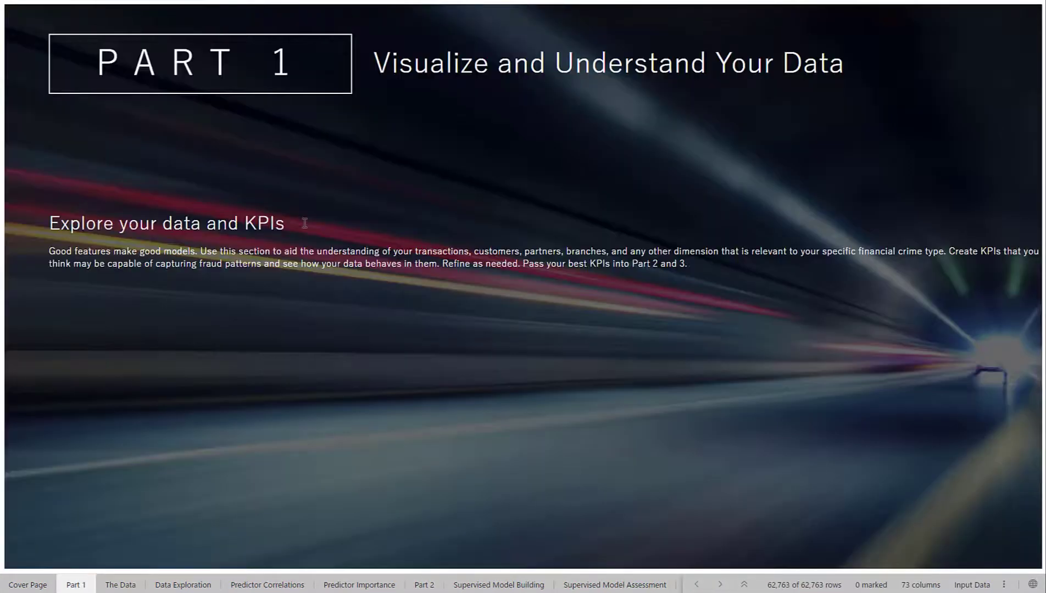
pyautogui.click(121, 585)
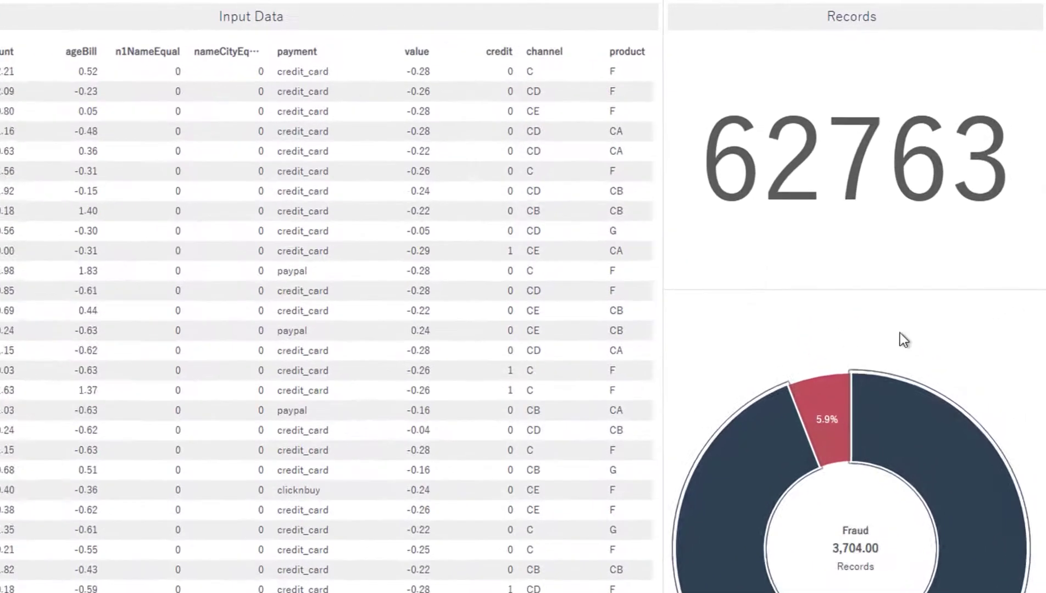
pyautogui.moveTo(838, 432)
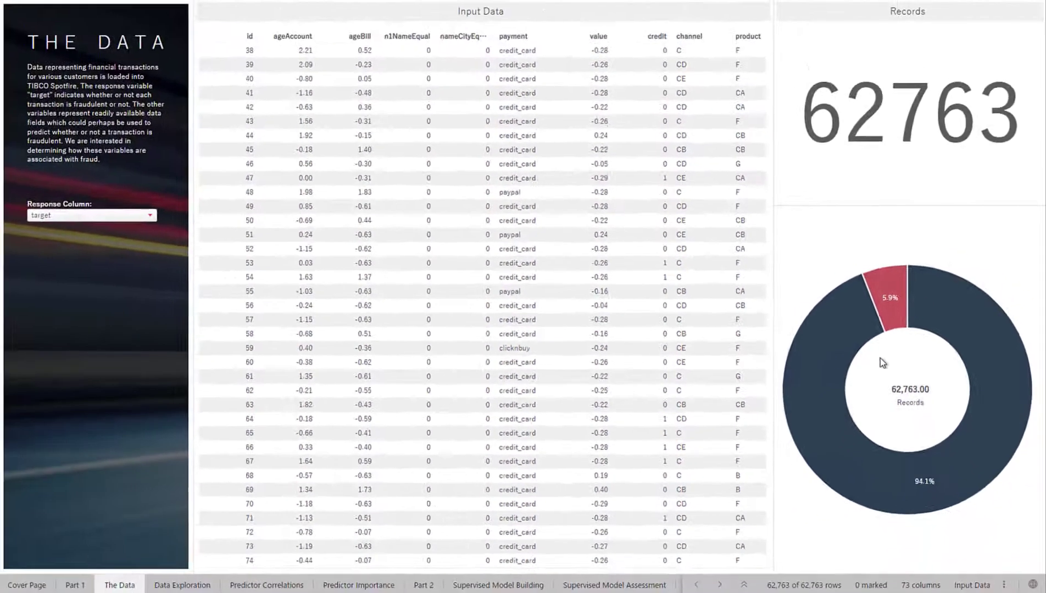
# On Data Exploration, chart fraud versus not-fraud counts by product, then view the numerical box plot
pyautogui.click(180, 585)
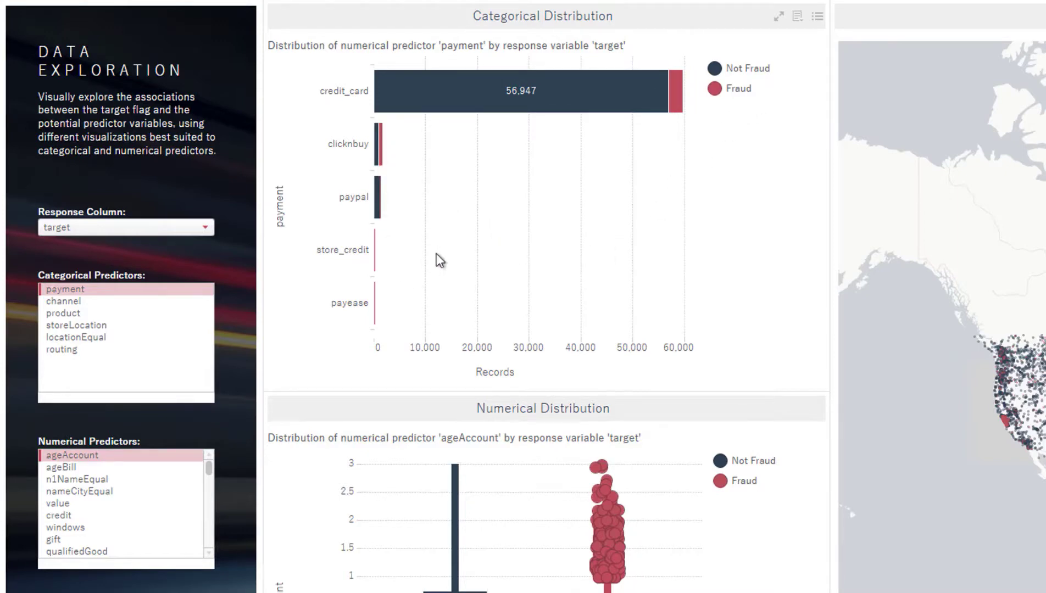
pyautogui.moveTo(379, 161)
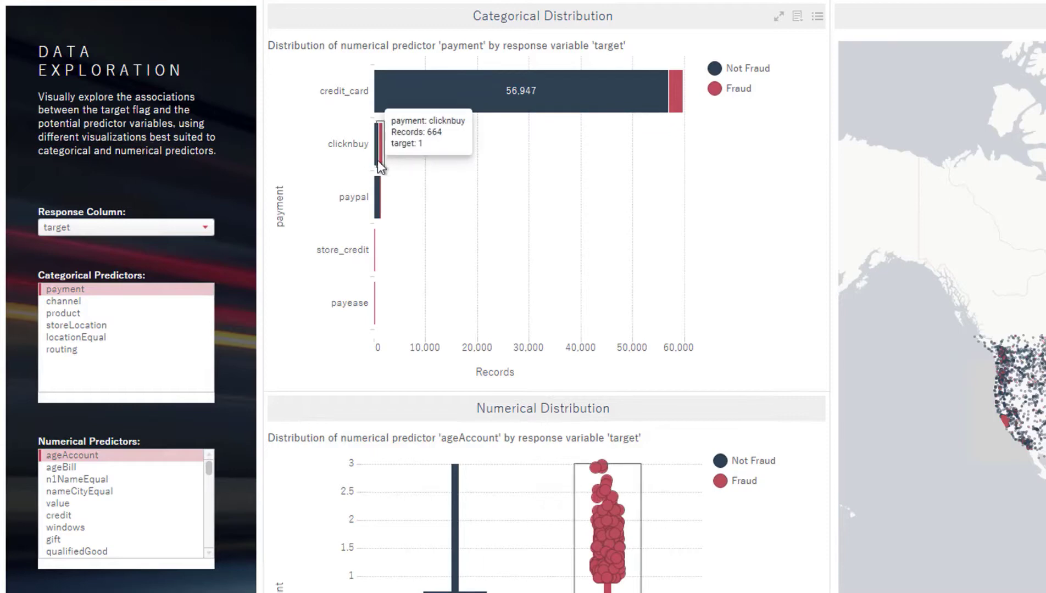
pyautogui.click(76, 315)
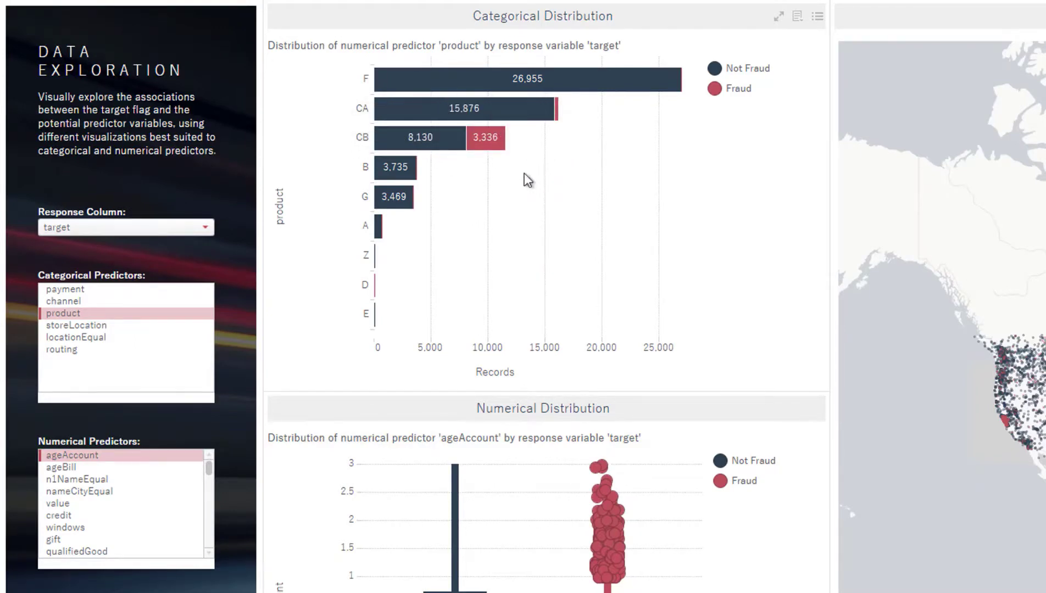
pyautogui.scroll(-4, 161, 449)
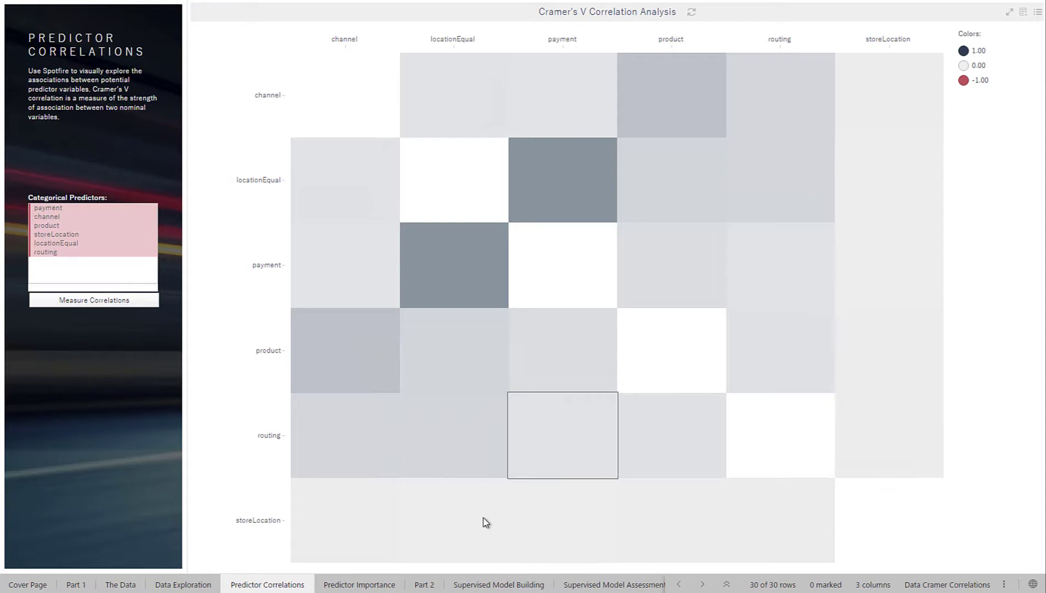
# Move on to the Predictor Importance page, where m24Account leads at 51.0%
pyautogui.click(367, 587)
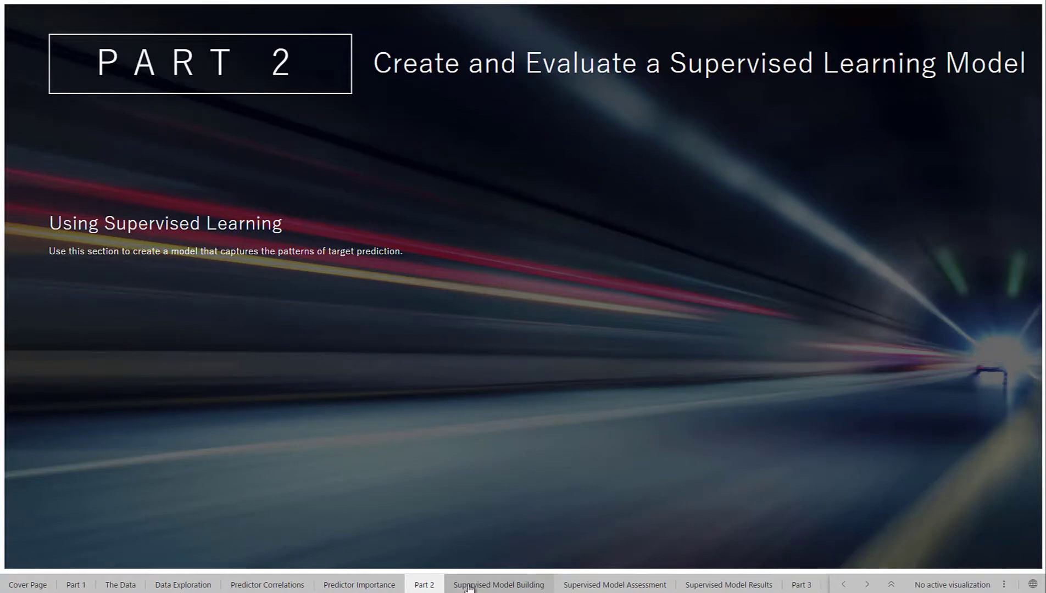
# On Supervised Model Building, plot partial dependencies for m24Device, then switch them to riskProvider
pyautogui.click(470, 586)
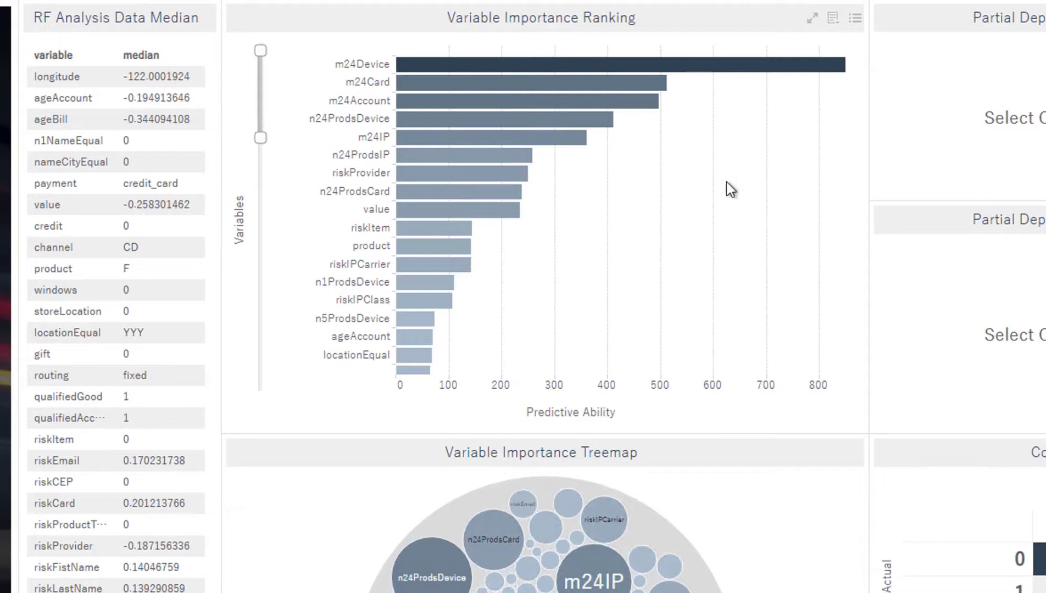
pyautogui.moveTo(554, 65)
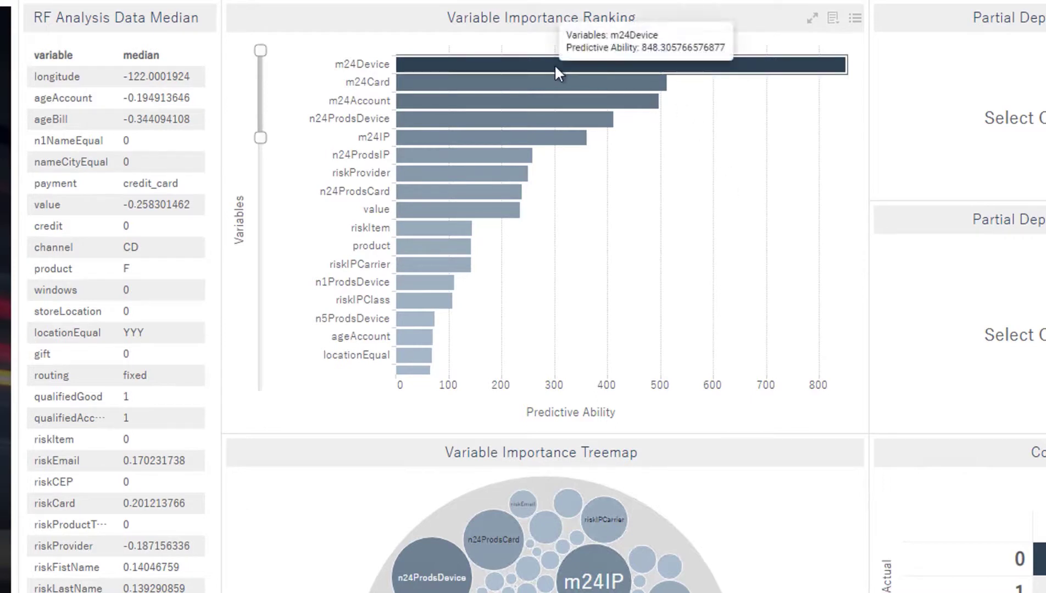
pyautogui.click(555, 65)
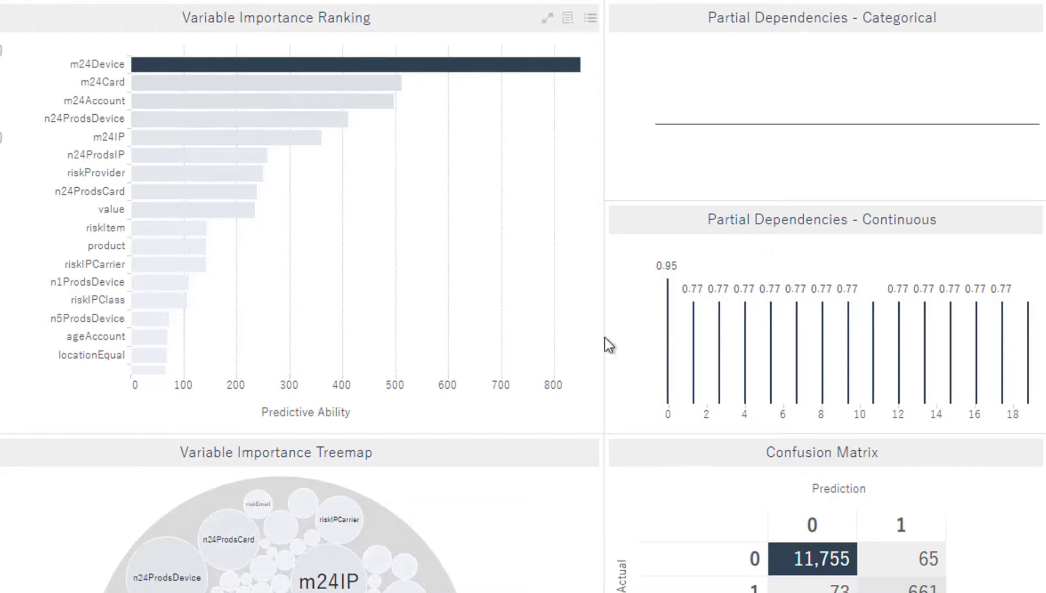
pyautogui.moveTo(670, 280)
pyautogui.click(191, 176)
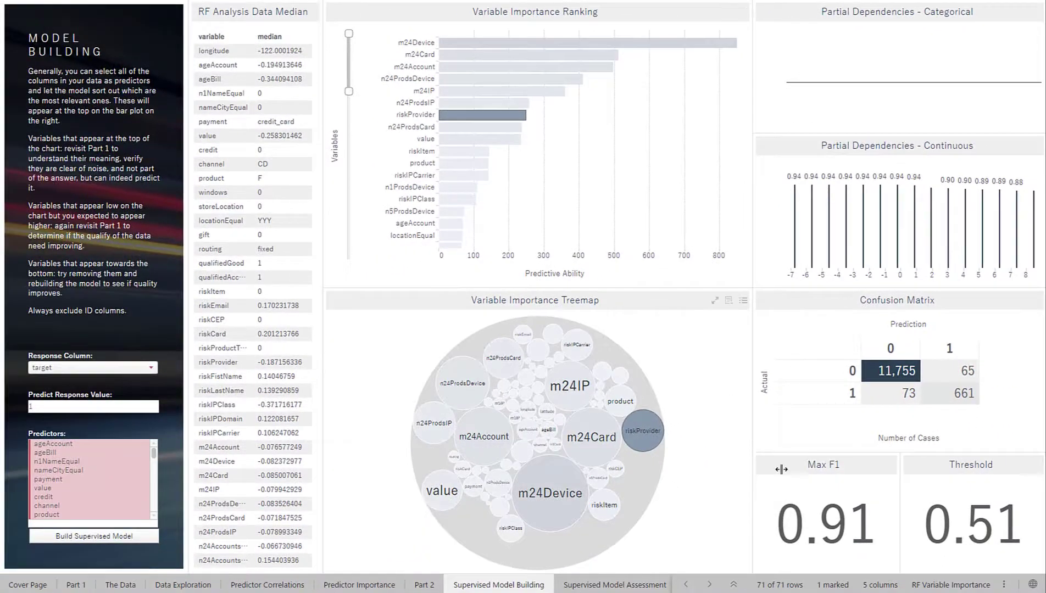
# Show the Supervised Model Assessment charts: ROC, gain, precision-recall and F1-versus-threshold peaking at 0.91
pyautogui.click(614, 586)
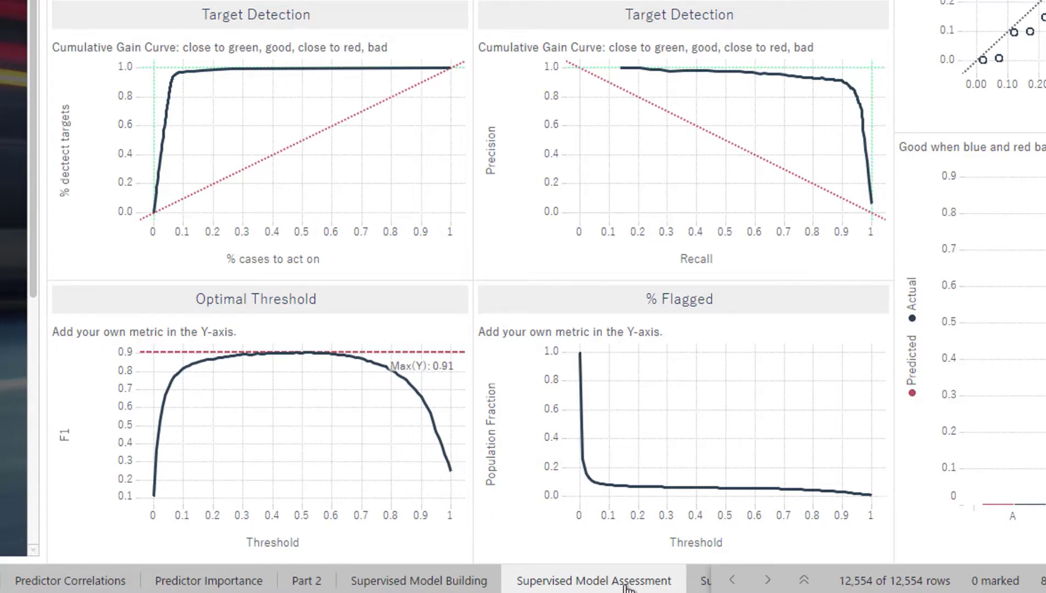
pyautogui.click(605, 584)
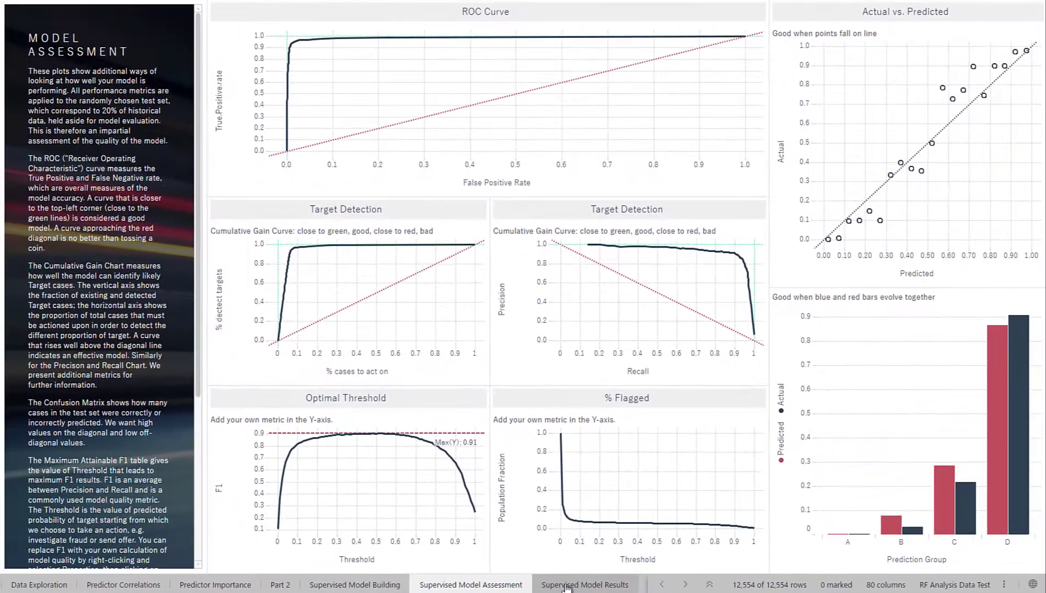
# View Supervised Model Results: cost function with false negatives at 3, false positives at 1, cutoff 0.30
pyautogui.click(568, 586)
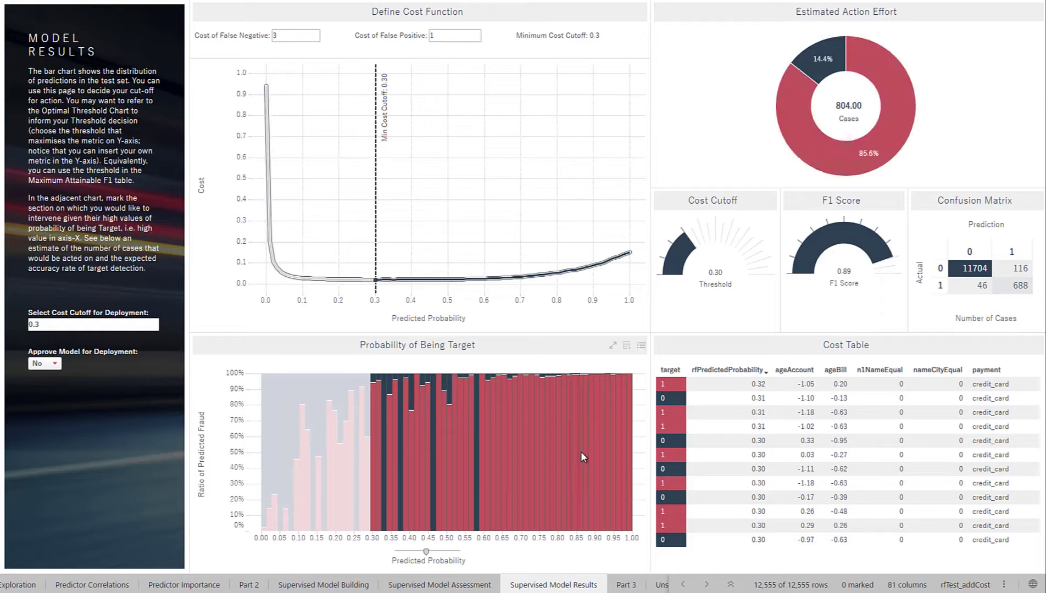
pyautogui.moveTo(587, 448)
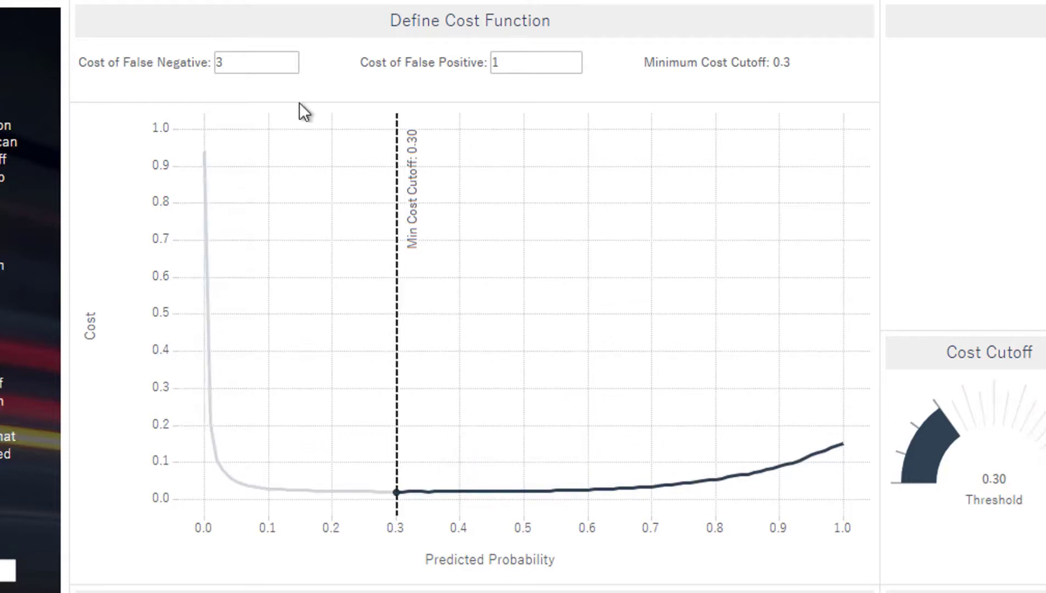
# Change the false-negative cost to 5, then set it to 1
pyautogui.click(262, 63)
pyautogui.press('BackSpace')
pyautogui.write('5')
pyautogui.press('Return')
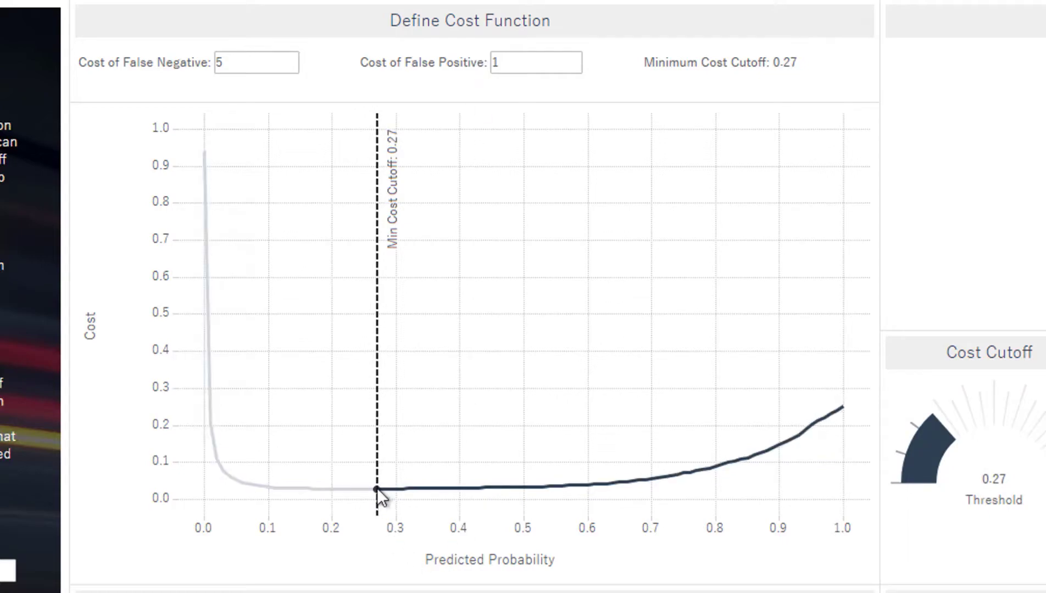
pyautogui.moveTo(377, 490)
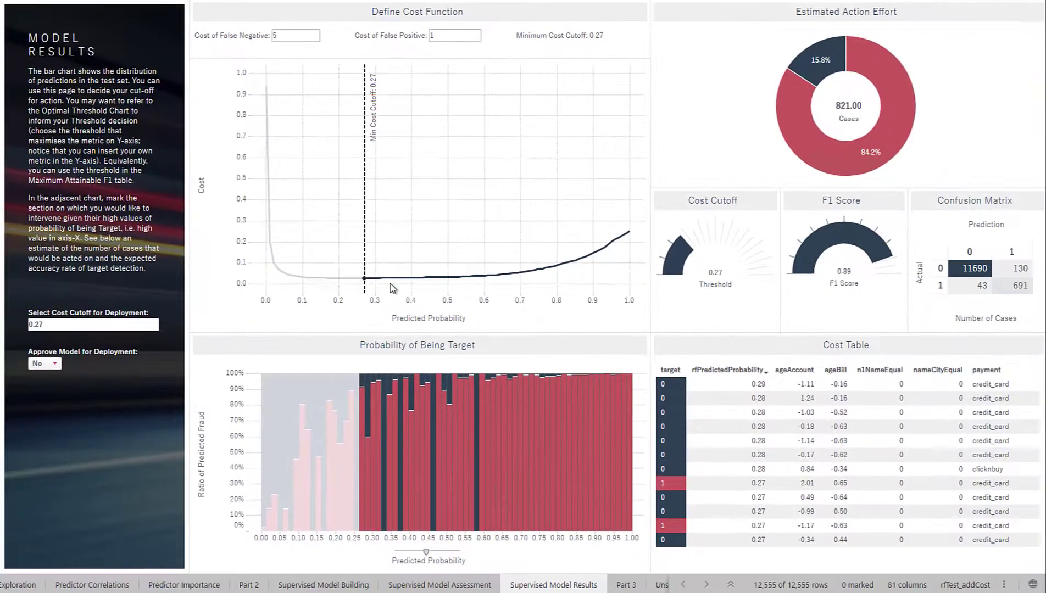
pyautogui.moveTo(844, 157)
pyautogui.press('BackSpace')
pyautogui.write('1')
pyautogui.press('Return')
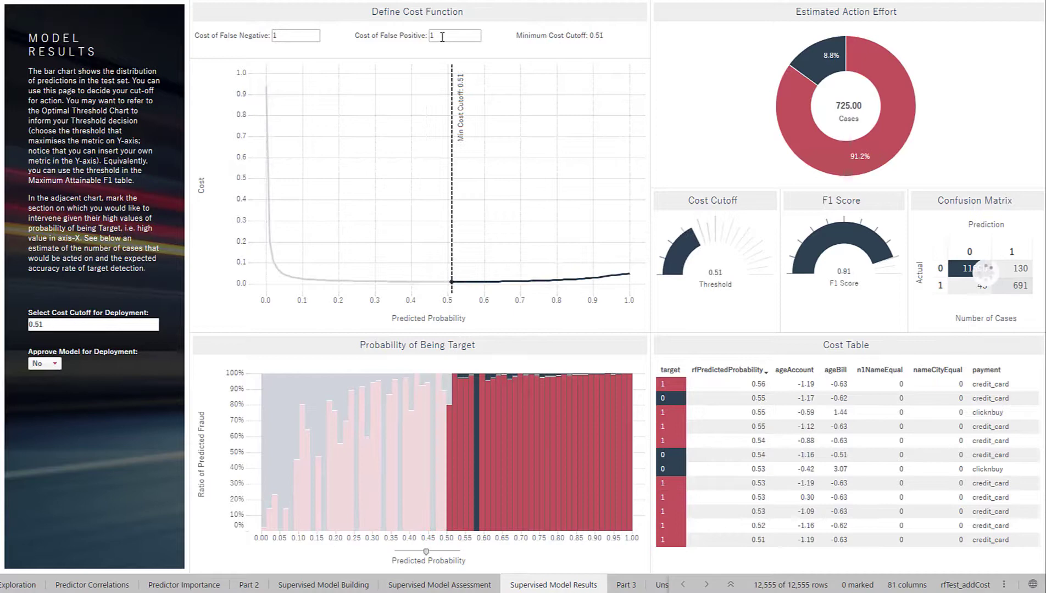
# Set the false-positive cost to 5, moving the cost cutoff to 0.81
pyautogui.click(442, 37)
pyautogui.press('BackSpace')
pyautogui.write('5')
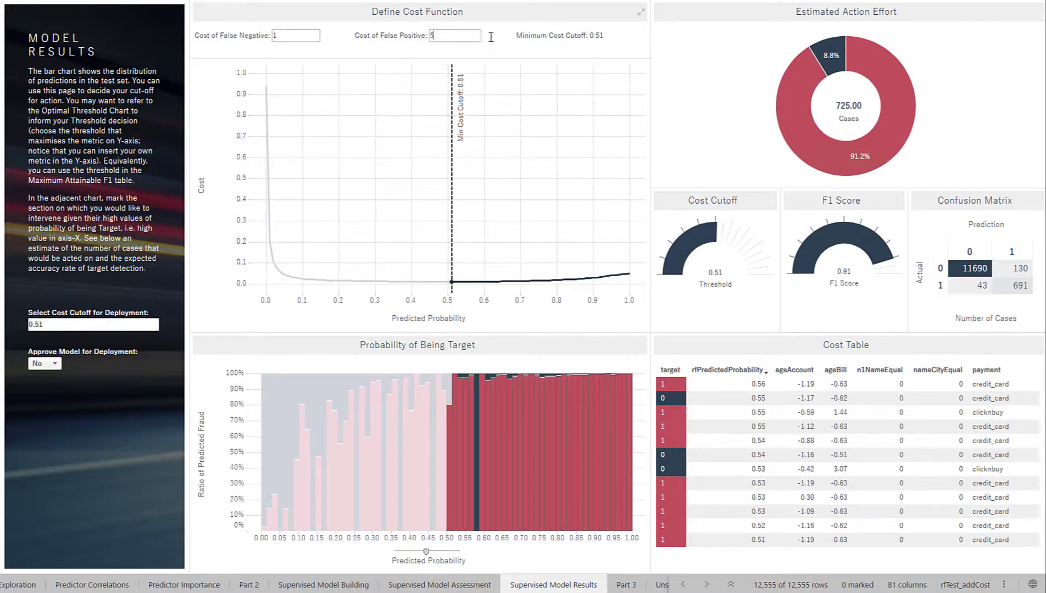
pyautogui.press('Return')
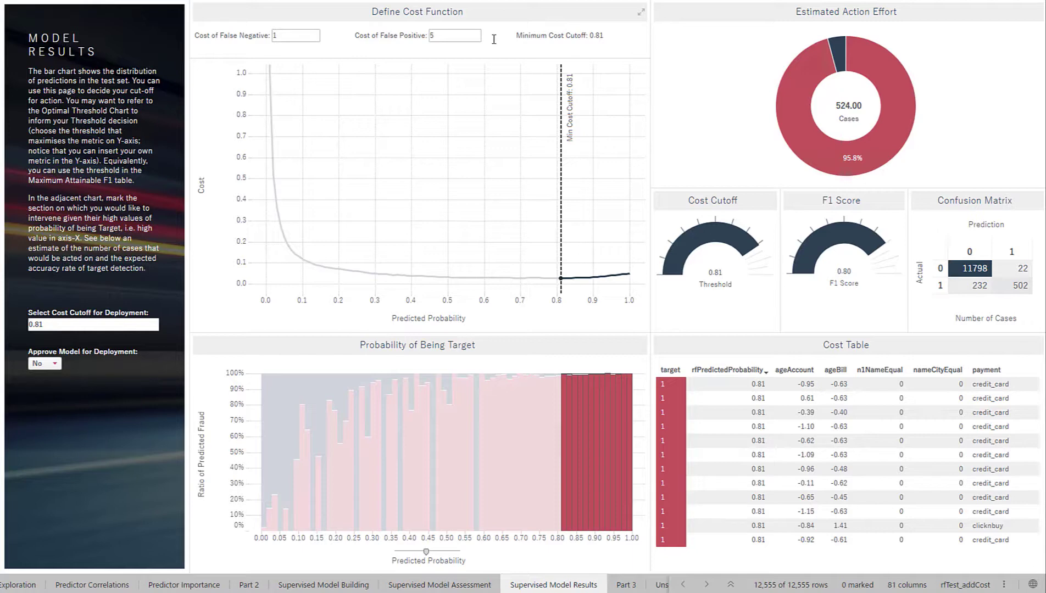
# Show the fraud case count in the donut and approve the supervised model for deployment
pyautogui.moveTo(804, 108)
pyautogui.click(874, 70)
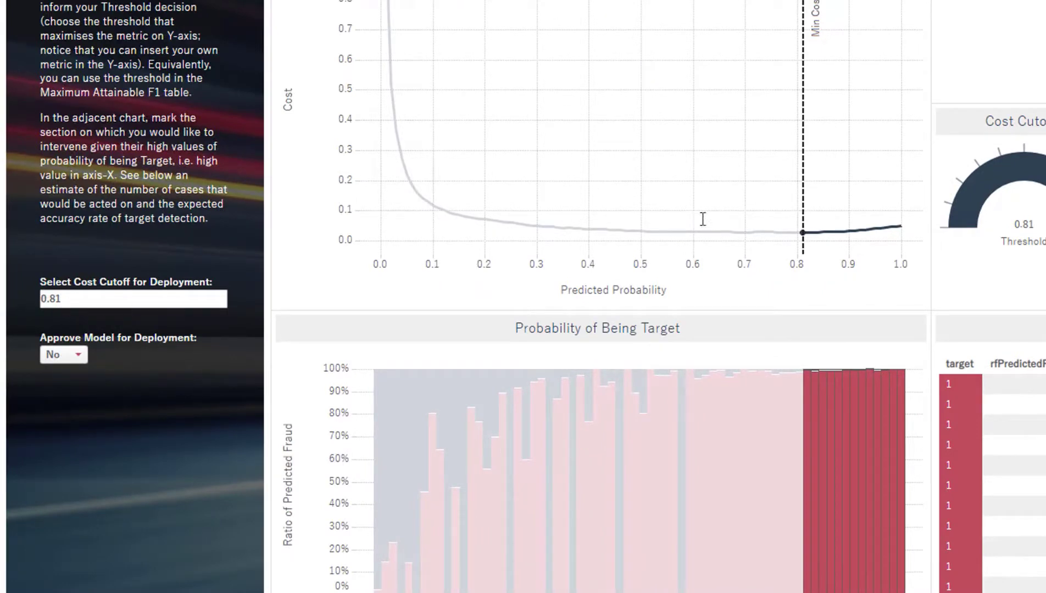
pyautogui.click(72, 357)
pyautogui.click(67, 394)
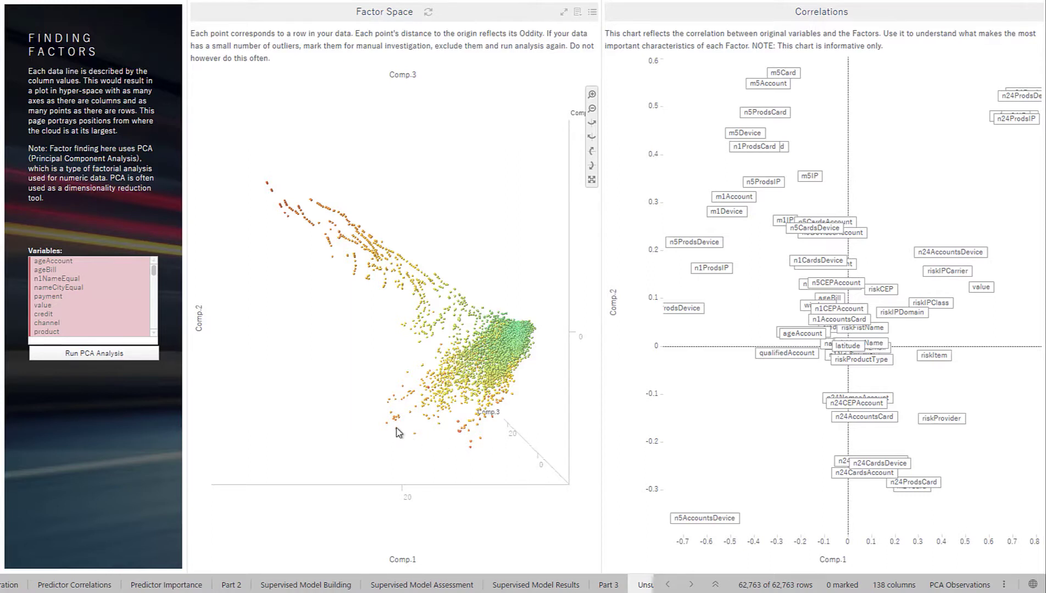
# Inspect the Comp.1–Comp.3 PCA factor space of 62,763 rows and the variable correlation chart
pyautogui.moveTo(397, 429)
pyautogui.moveTo(521, 345)
pyautogui.click(604, 585)
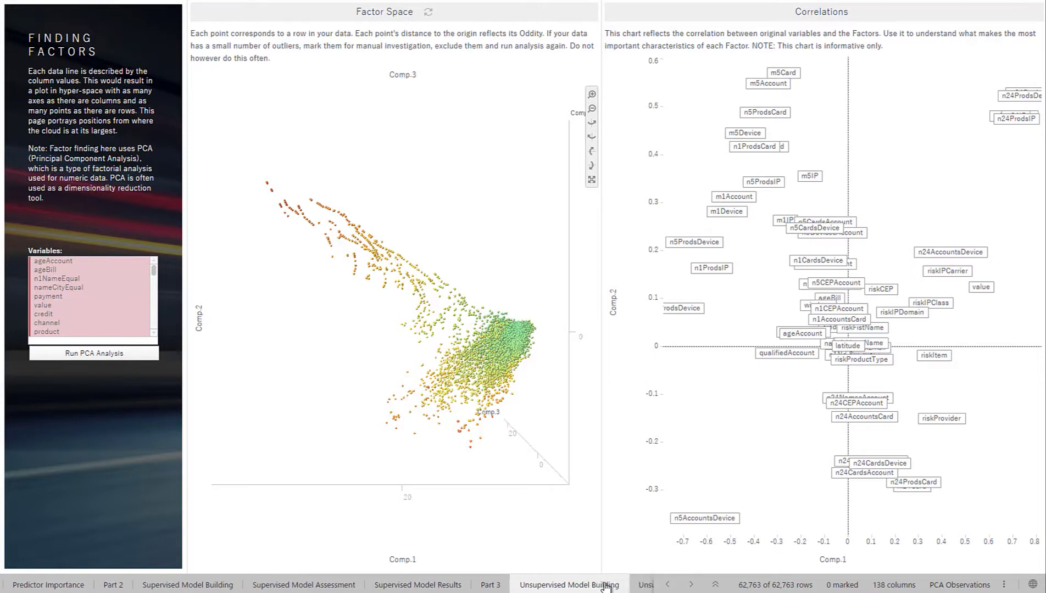
# Examine the scree Factor Plot and pairwise component scatterplots on Unsupervised Measuring Oddity
pyautogui.click(622, 586)
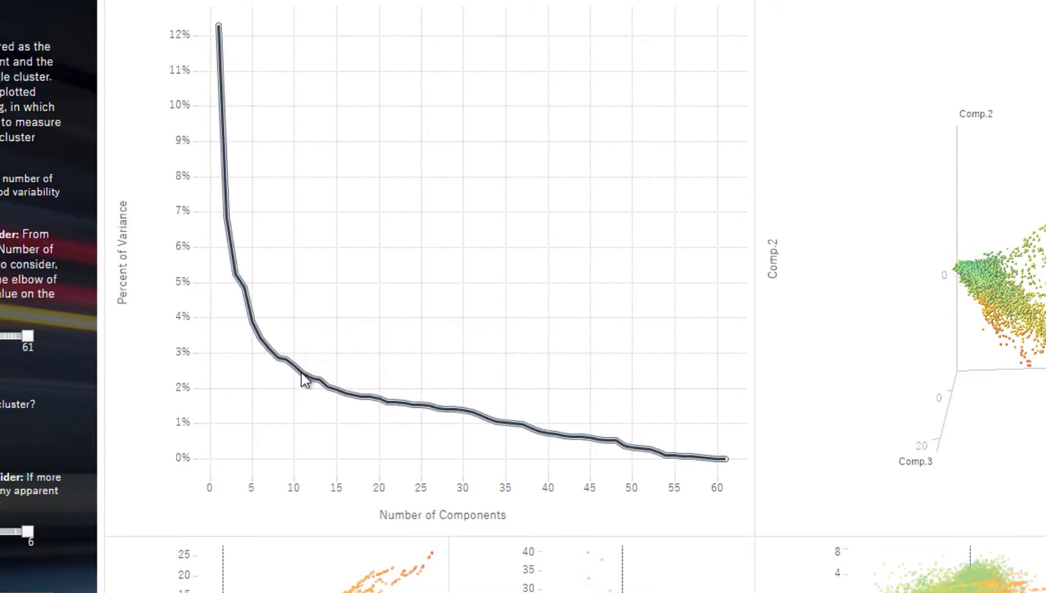
pyautogui.moveTo(284, 360)
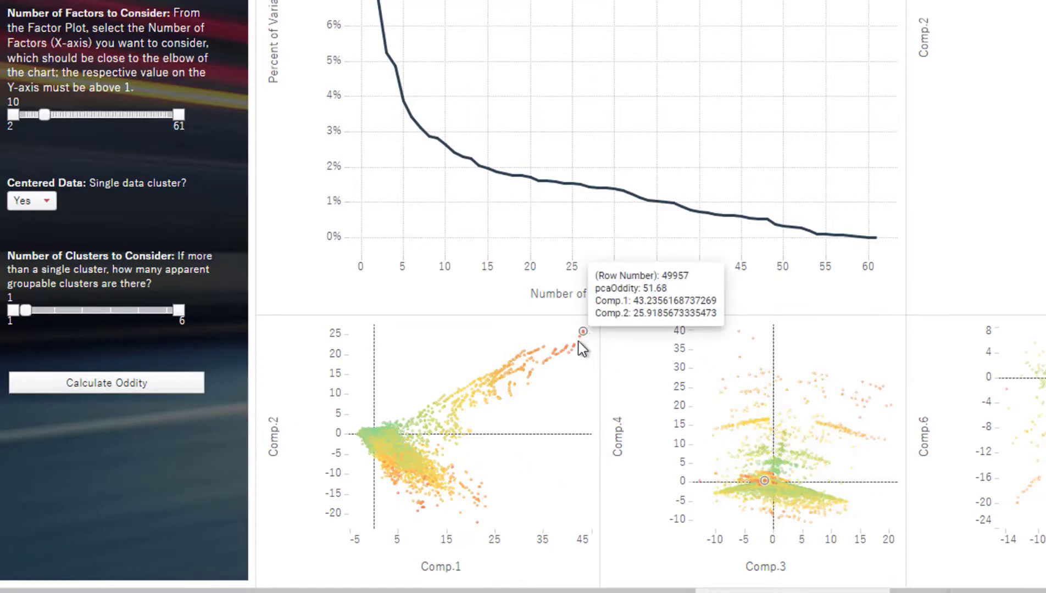
pyautogui.moveTo(577, 342)
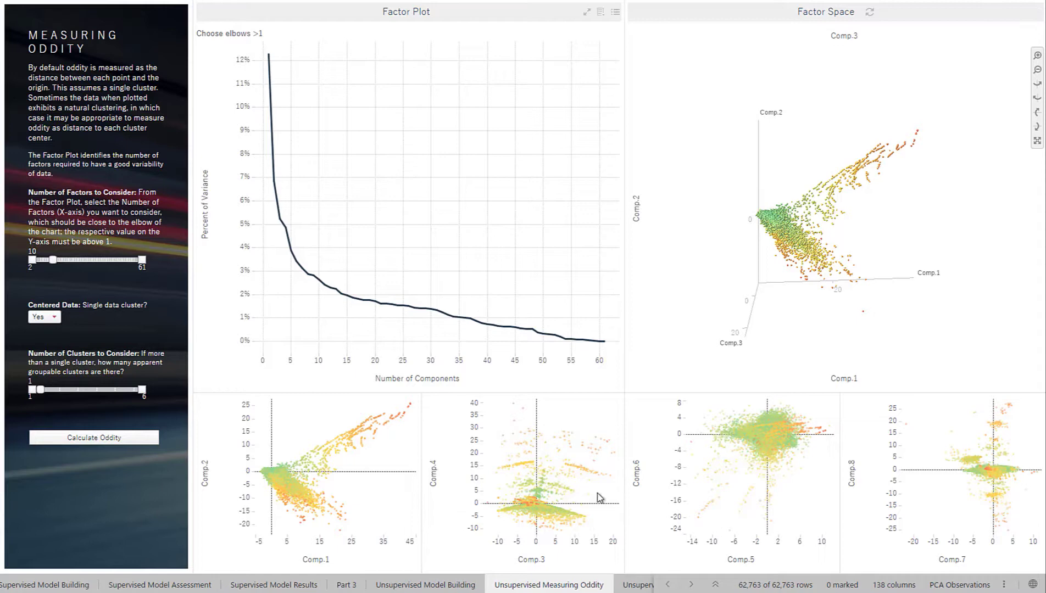
# Set the oddity threshold to 36 after trying 45, flagging 142 transactions, then open the approval choices
pyautogui.click(644, 586)
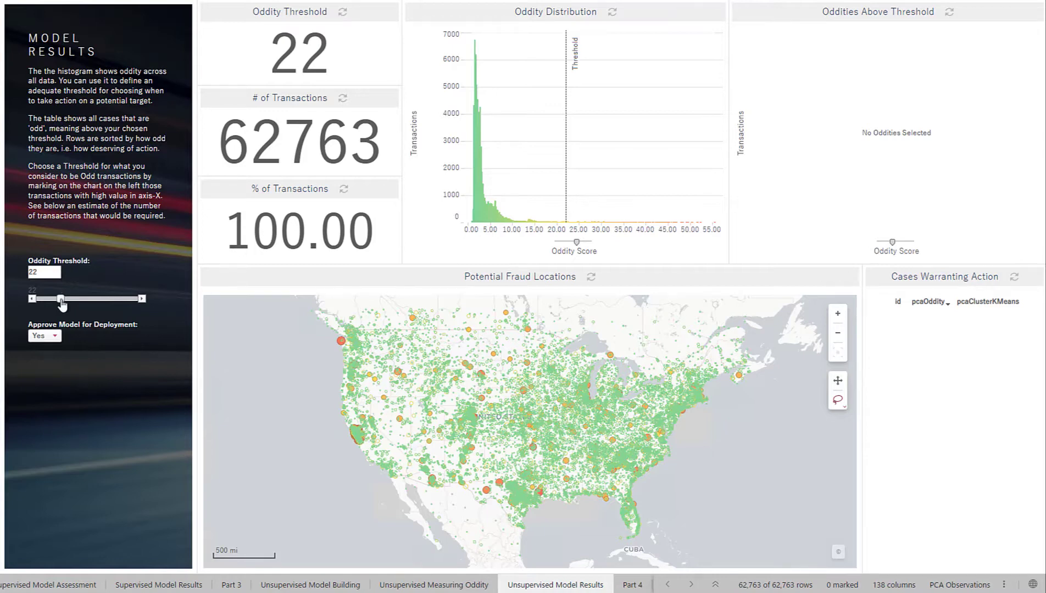
pyautogui.moveTo(91, 301); pyautogui.dragTo(87, 304)
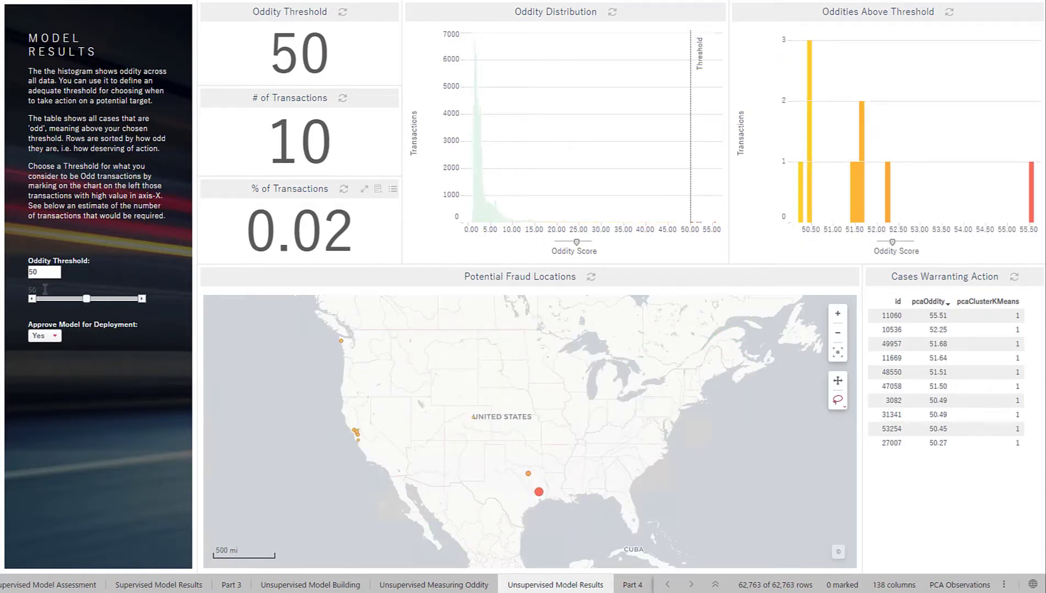
pyautogui.doubleClick(53, 272)
pyautogui.write('45')
pyautogui.press('Return')
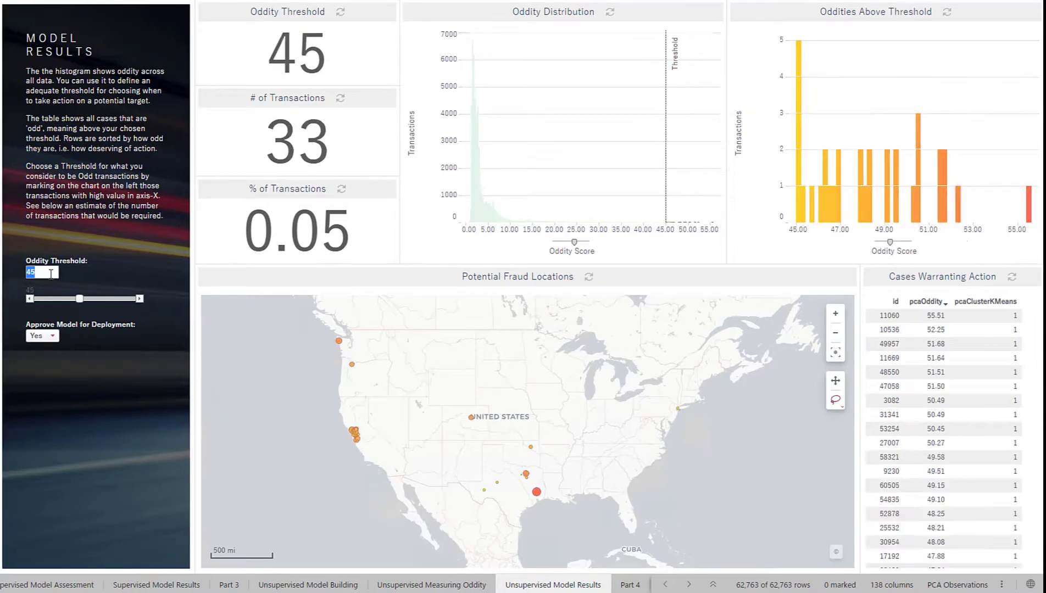
pyautogui.write('36')
pyautogui.press('Return')
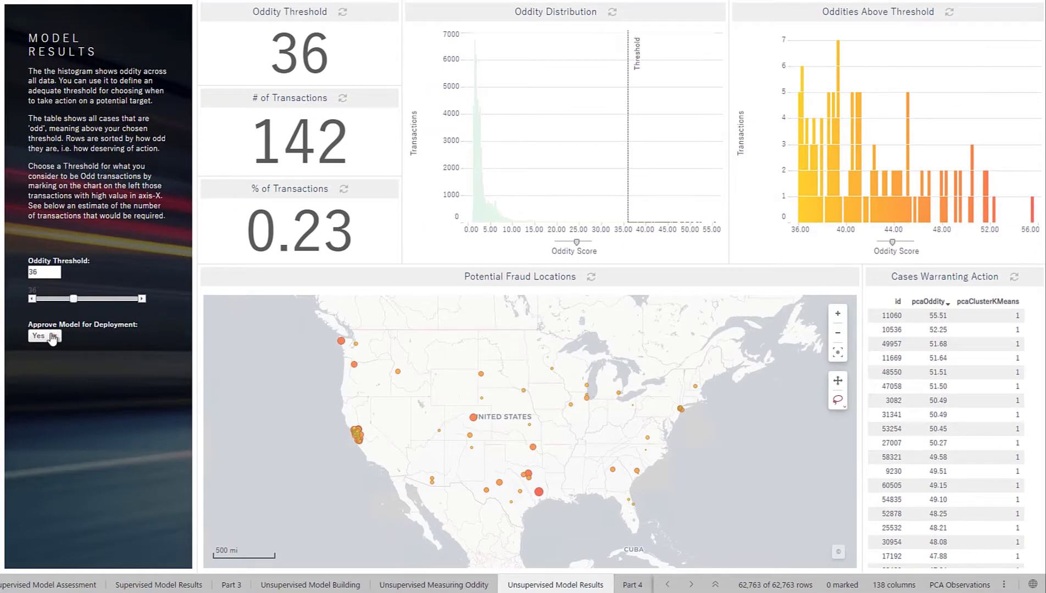
pyautogui.click(53, 339)
# Keep the unsupervised model approved, then set Run Batch investigation time to 55 minutes and team size to 15
pyautogui.click(43, 349)
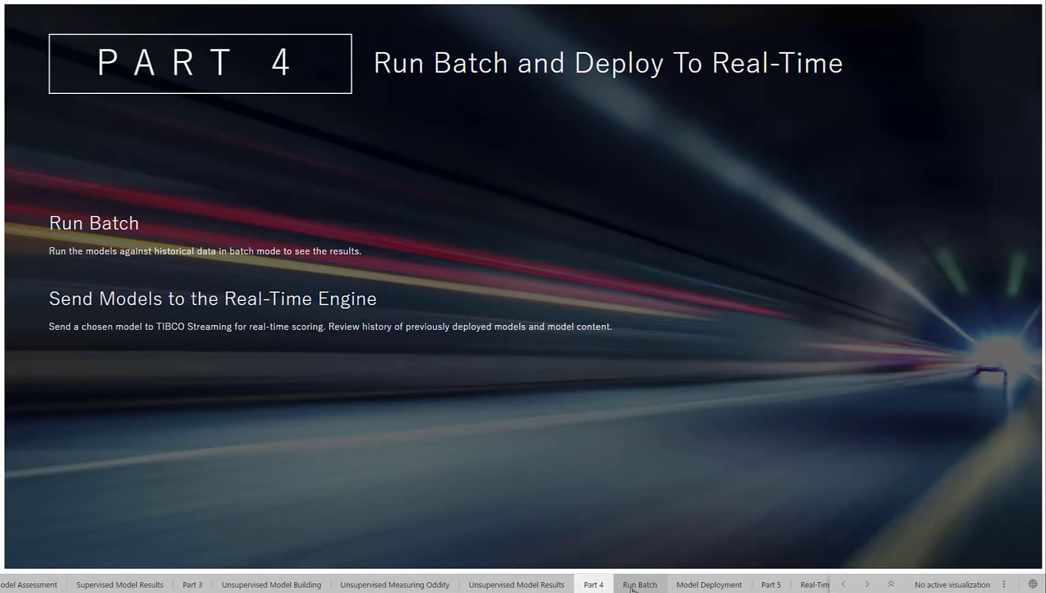
pyautogui.click(634, 587)
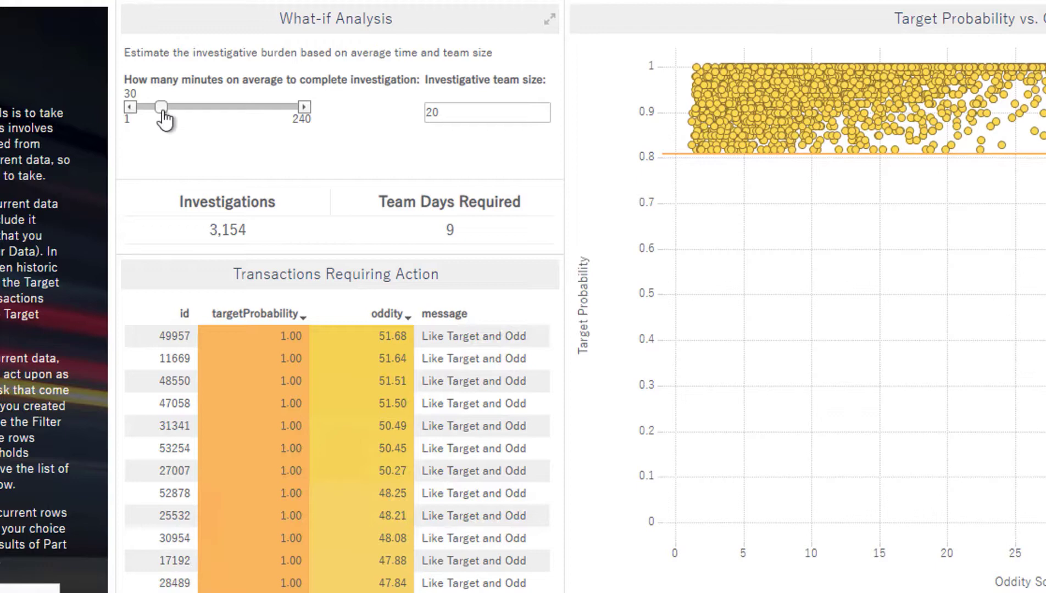
pyautogui.moveTo(163, 112); pyautogui.dragTo(181, 117)
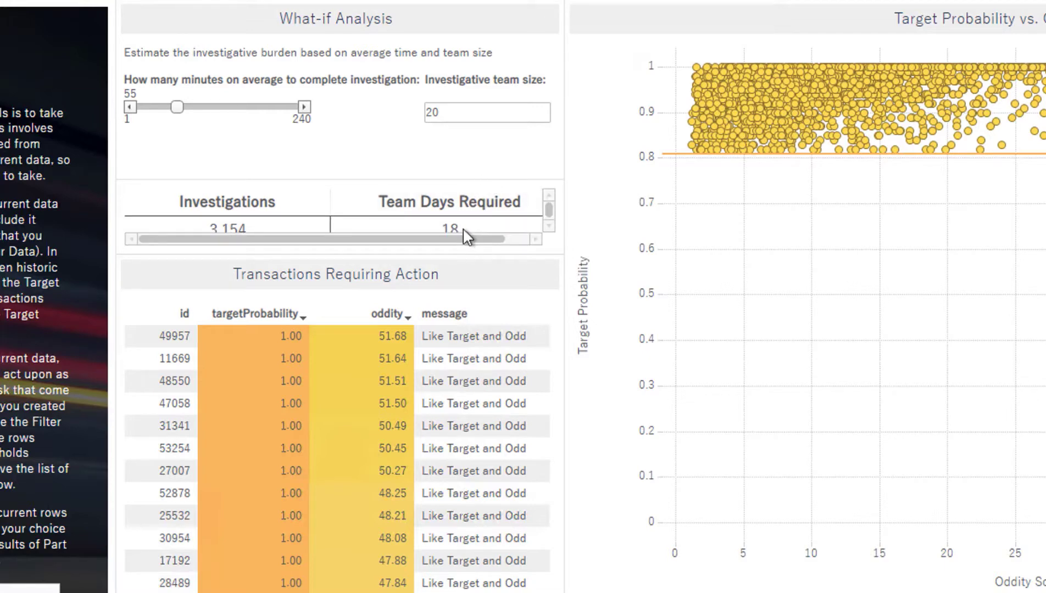
pyautogui.doubleClick(477, 117)
pyautogui.press('BackSpace')
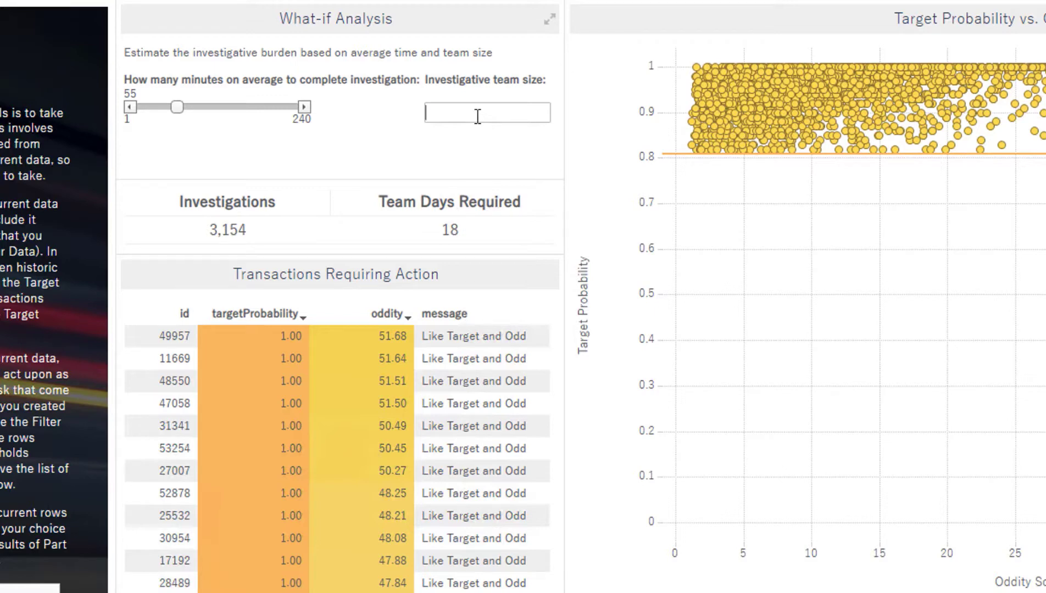
pyautogui.write('5')
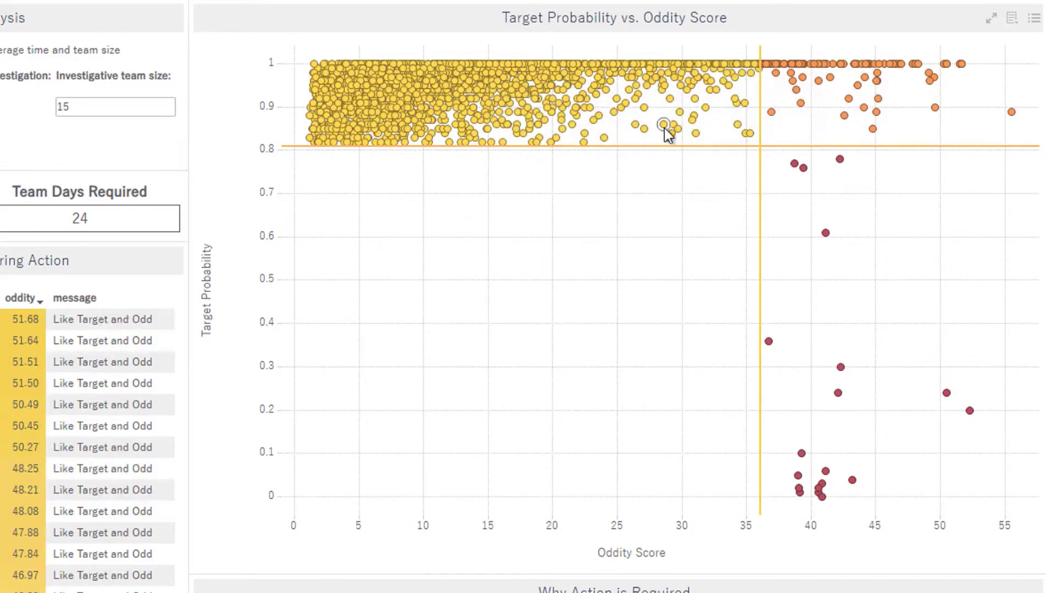
pyautogui.moveTo(676, 133)
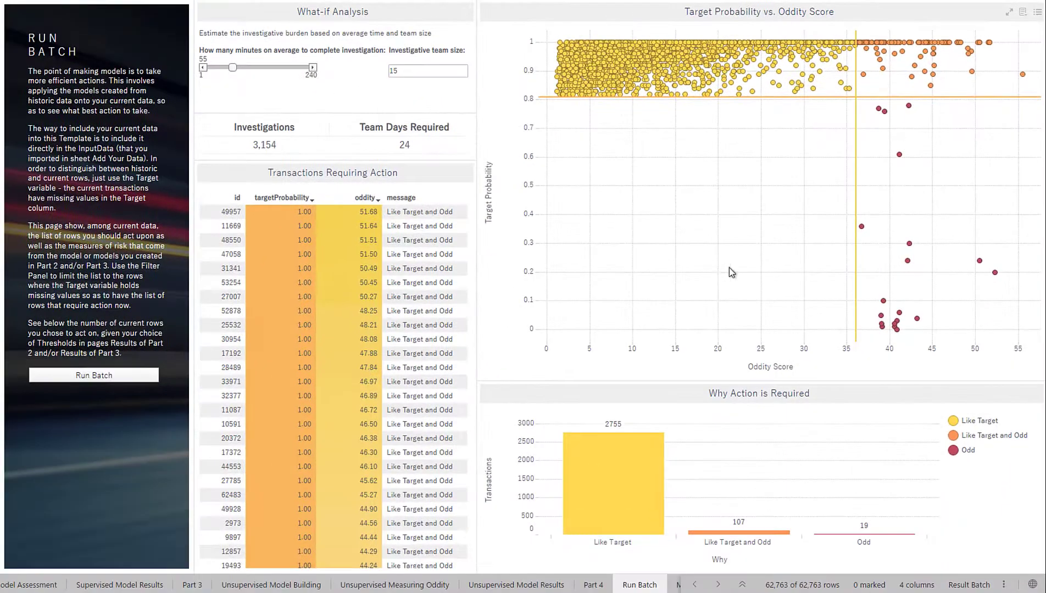
# Run the batch scoring on the current data
pyautogui.click(112, 376)
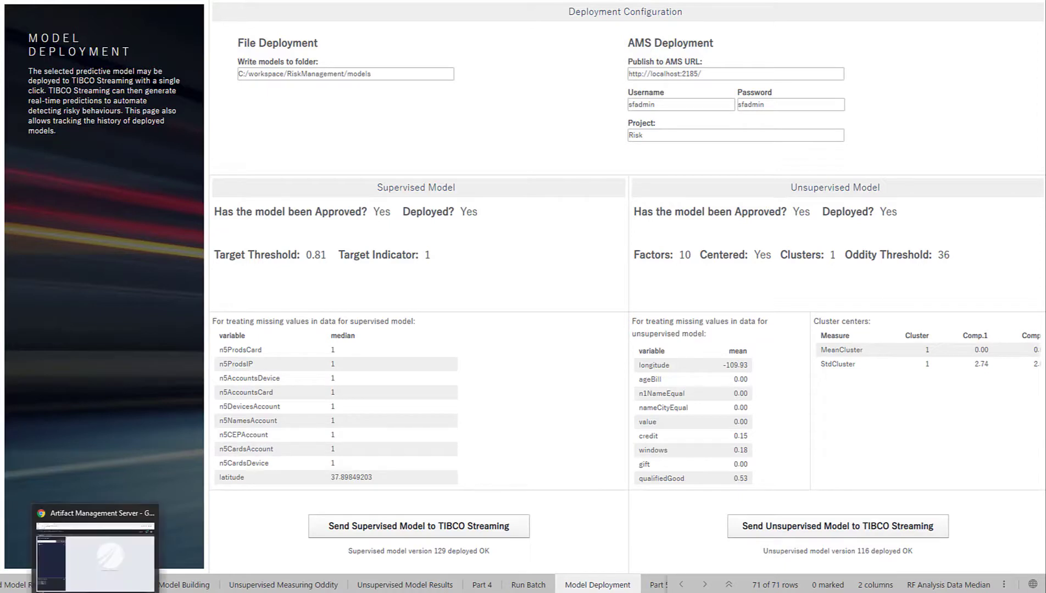
# Approve the pending Risk commits for unsupervised version 116 and supervised version 129
pyautogui.click(96, 544)
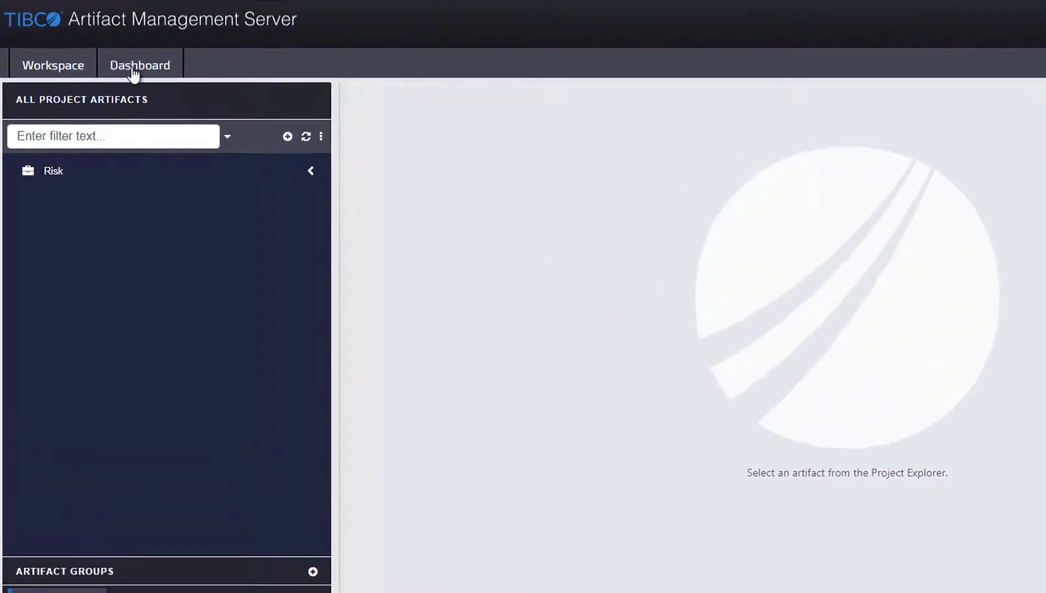
pyautogui.click(134, 68)
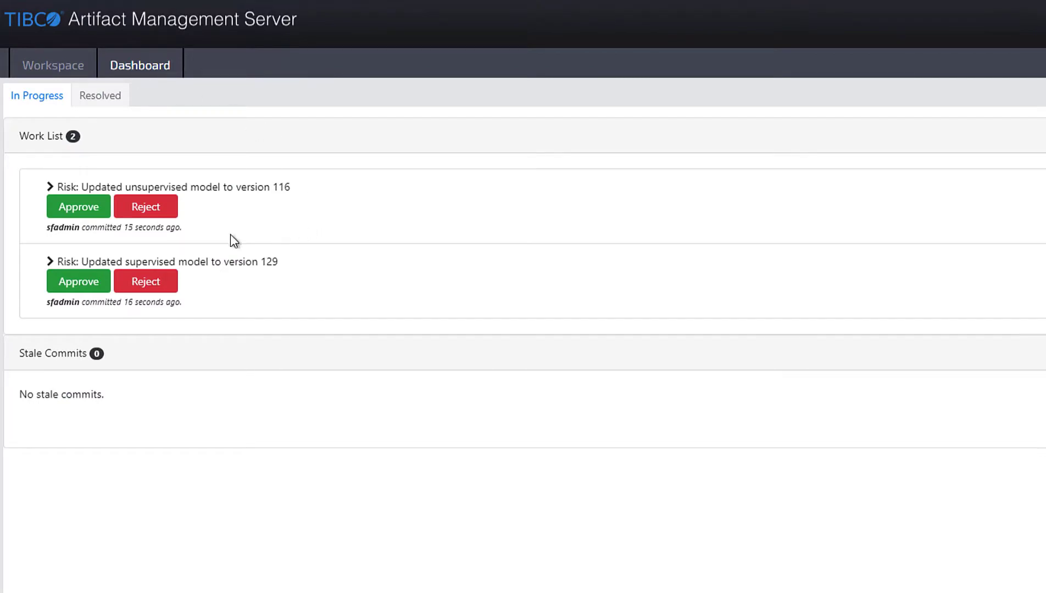
pyautogui.click(88, 212)
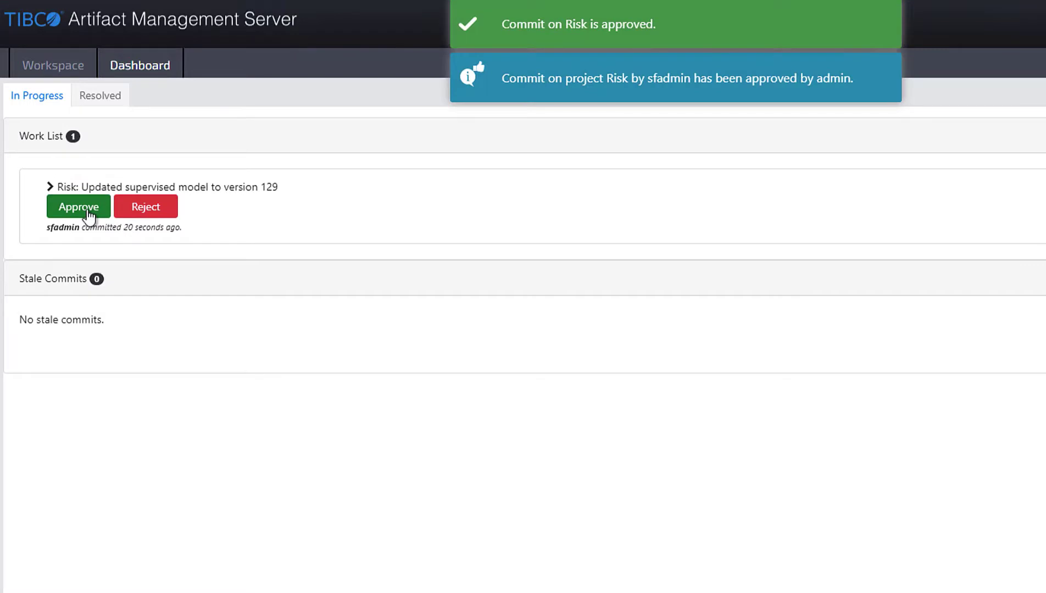
pyautogui.click(87, 208)
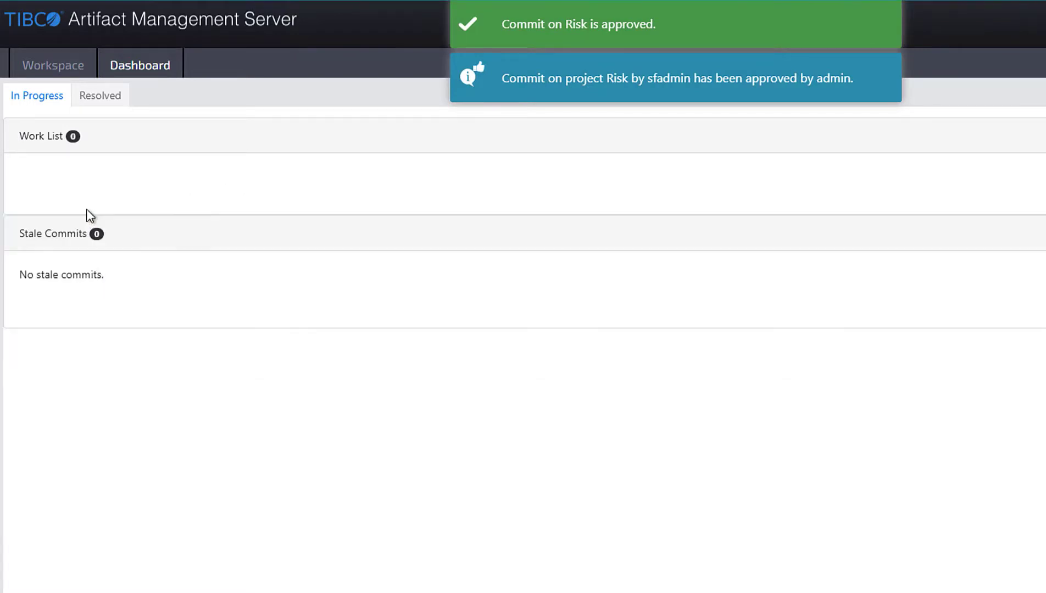
# Deploy SupervisedModel.RData from the Risk project to A.sb.risk-sb immediately
pyautogui.click(75, 70)
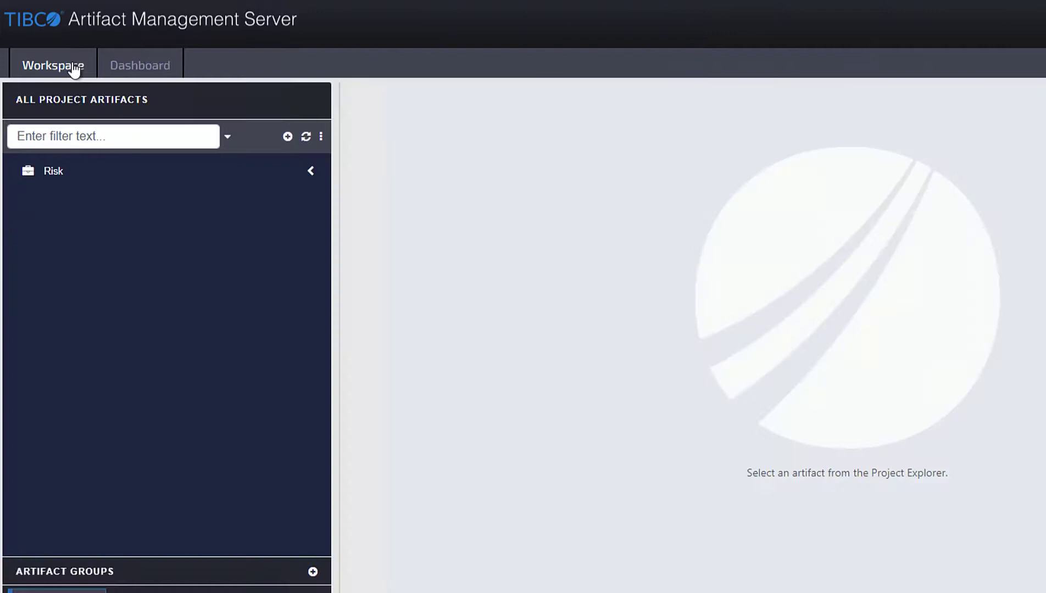
pyautogui.click(309, 174)
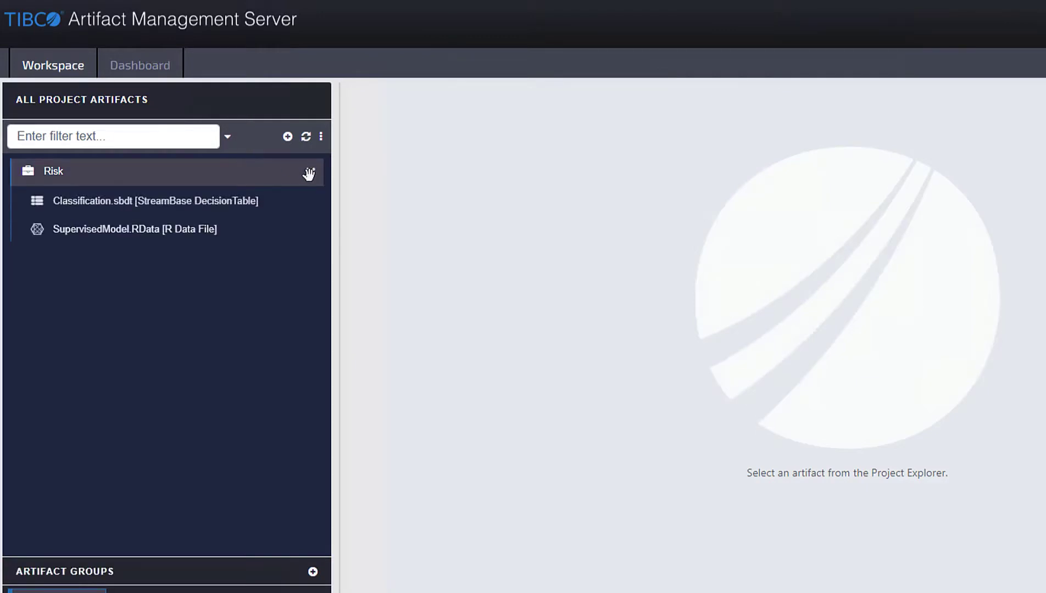
pyautogui.rightClick(188, 230)
pyautogui.moveTo(275, 296)
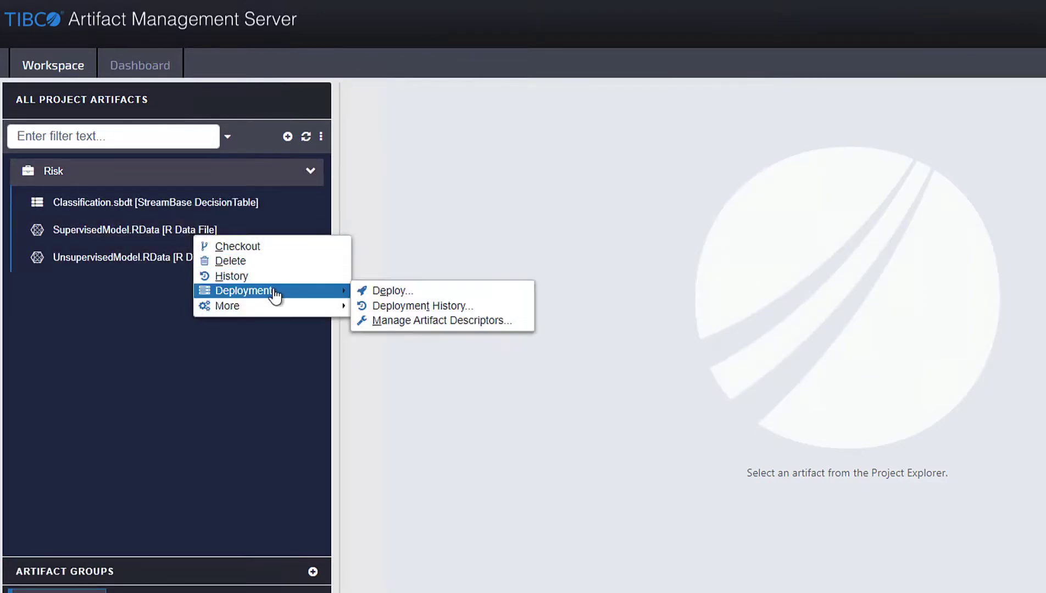
pyautogui.click(445, 290)
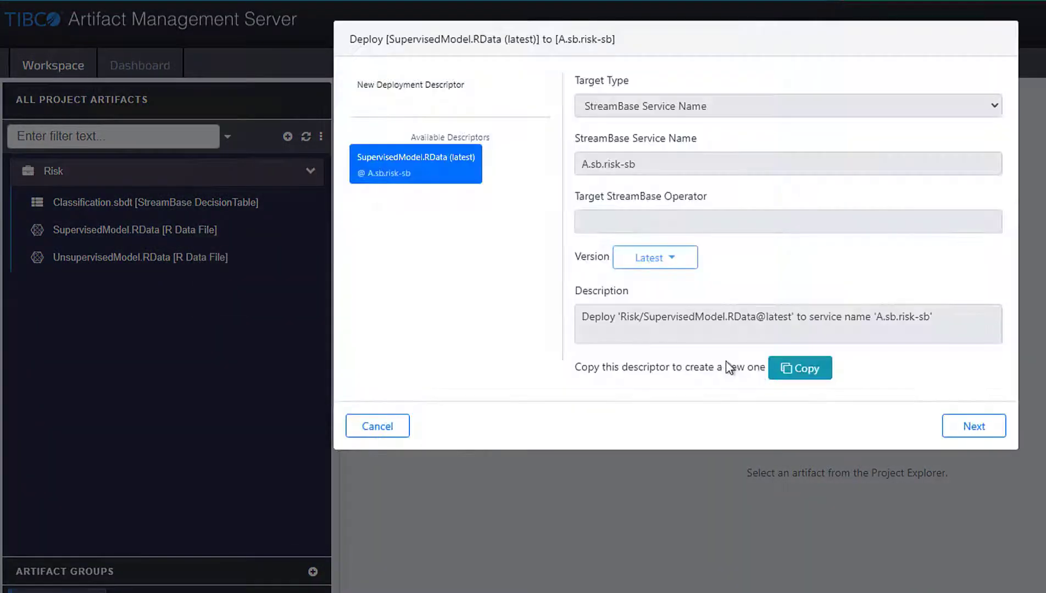
pyautogui.click(963, 427)
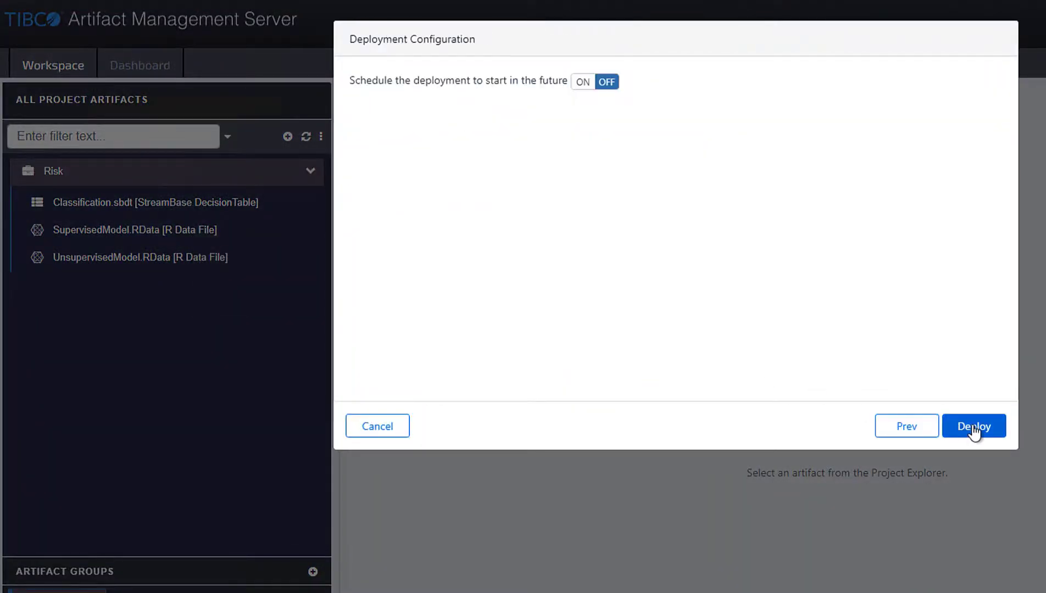
pyautogui.click(967, 427)
# Deploy UnsupervisedModel.RData from the Risk project to A.sb.risk-sb immediately
pyautogui.rightClick(232, 265)
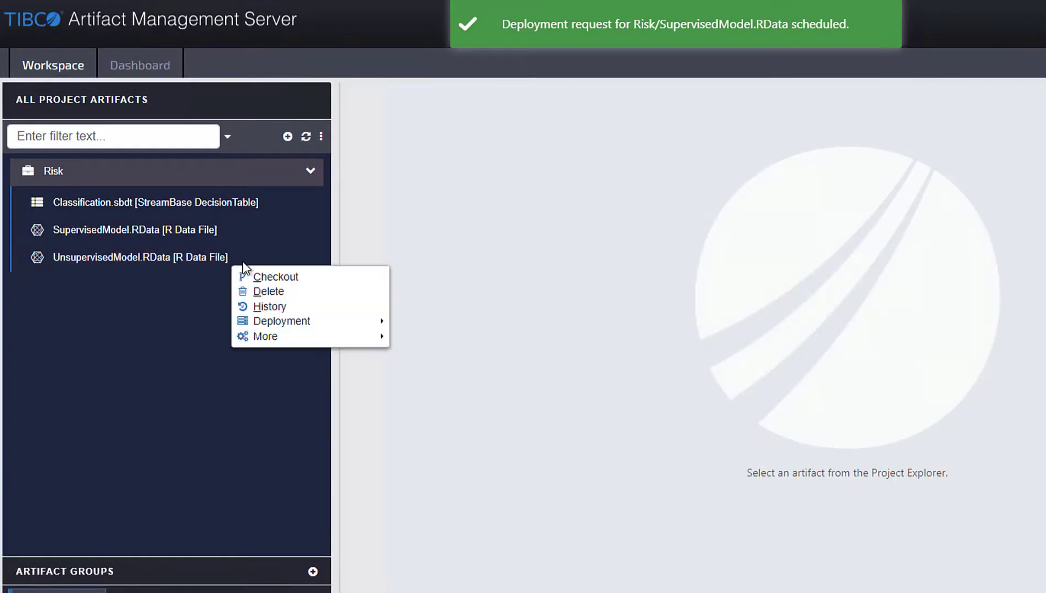
pyautogui.moveTo(303, 324)
pyautogui.click(444, 320)
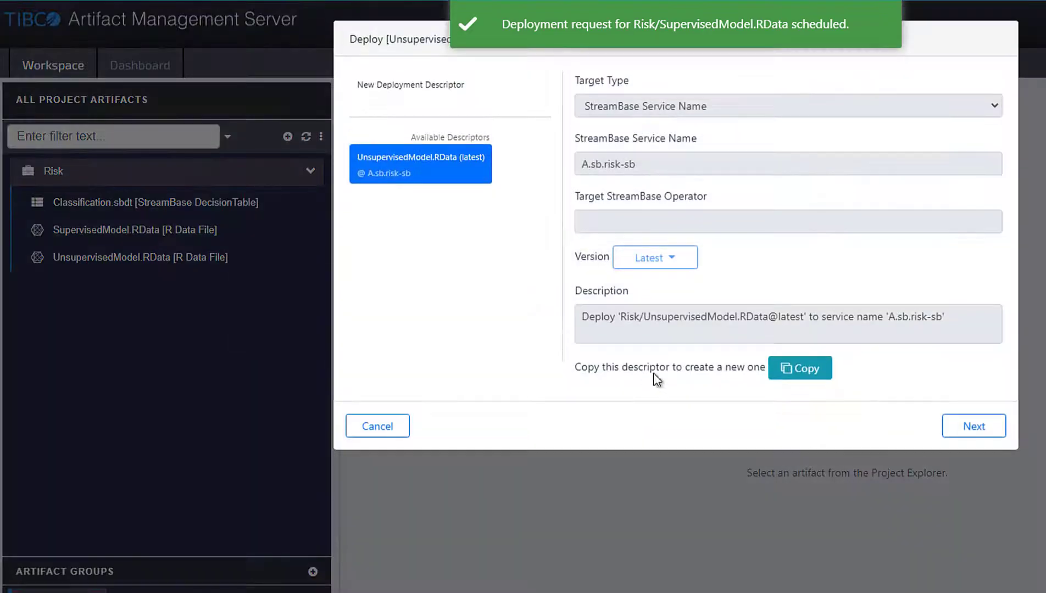
pyautogui.click(971, 430)
pyautogui.click(974, 429)
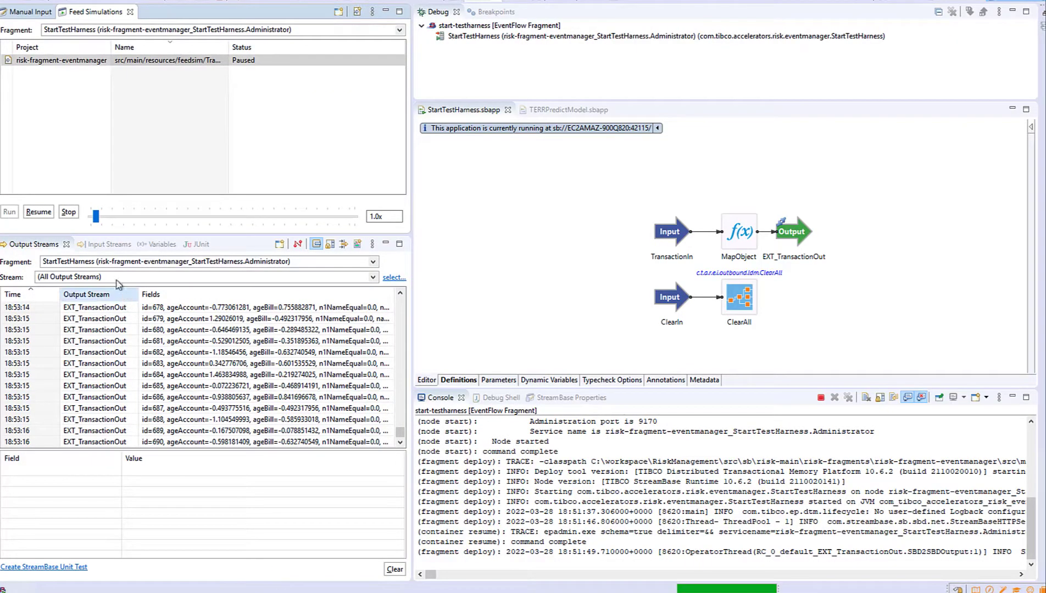
# Resume the paused simulation in the Feed Simulations view
pyautogui.click(38, 212)
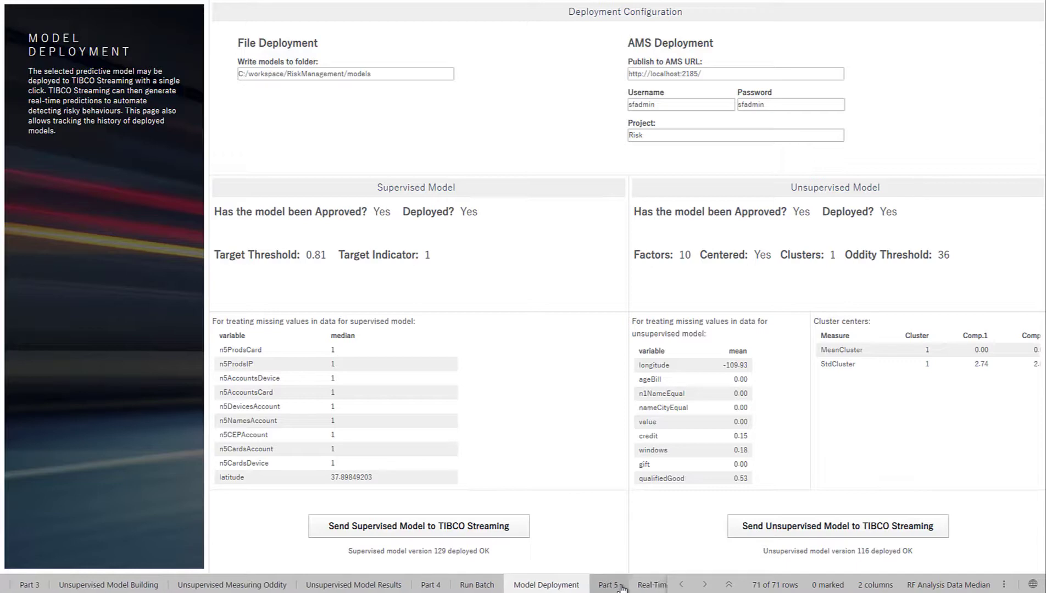
# Show the Real-Time Dashboard page and scroll down to the Transactions table
pyautogui.click(652, 586)
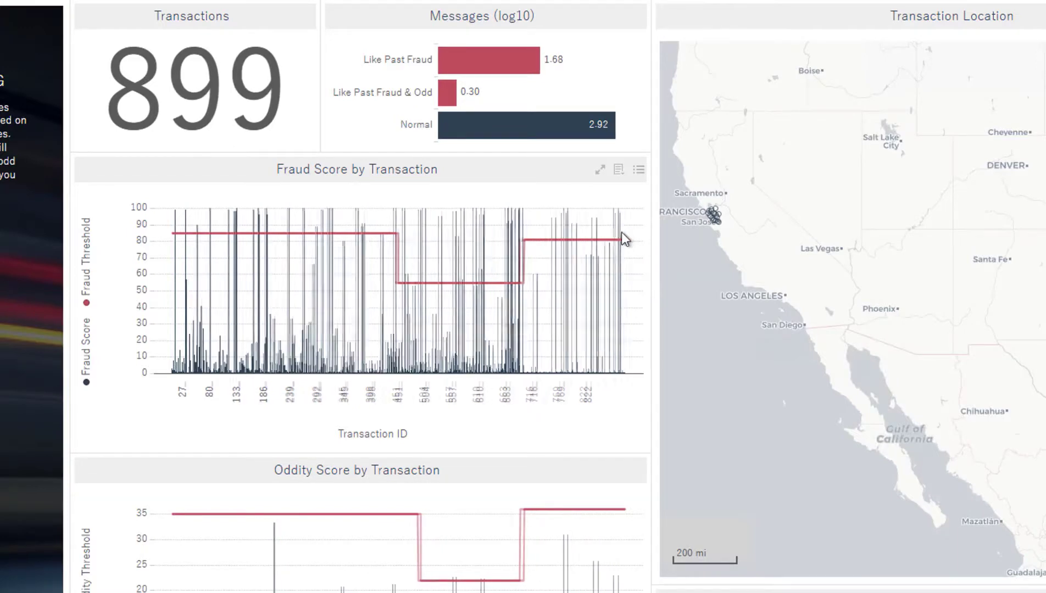
pyautogui.scroll(-3, 650, 232)
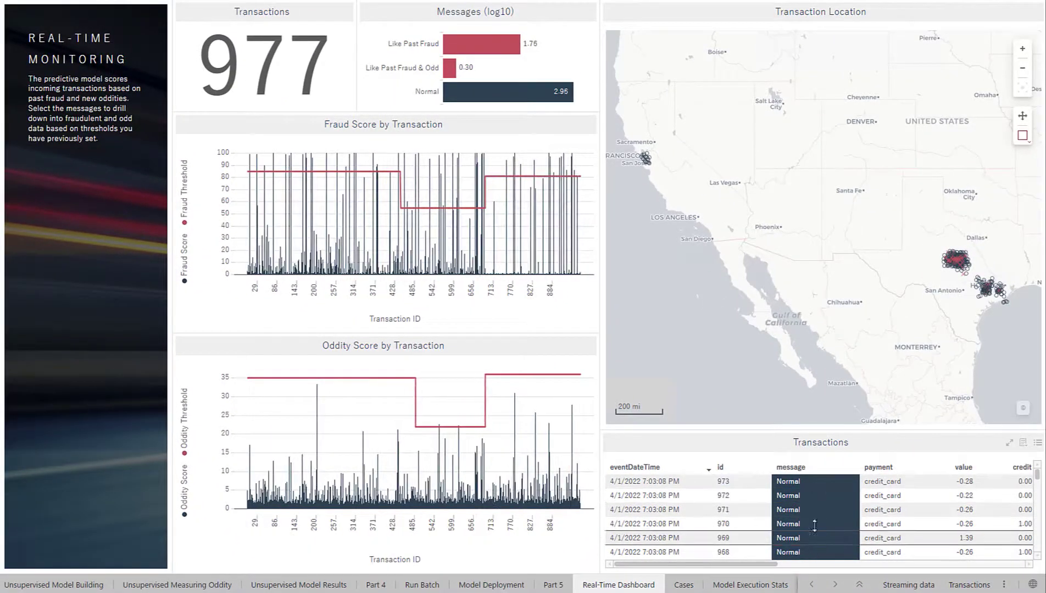
# On the Cases page, acquire the pending case for transaction 127 with 98.00 fraud probability
pyautogui.click(684, 585)
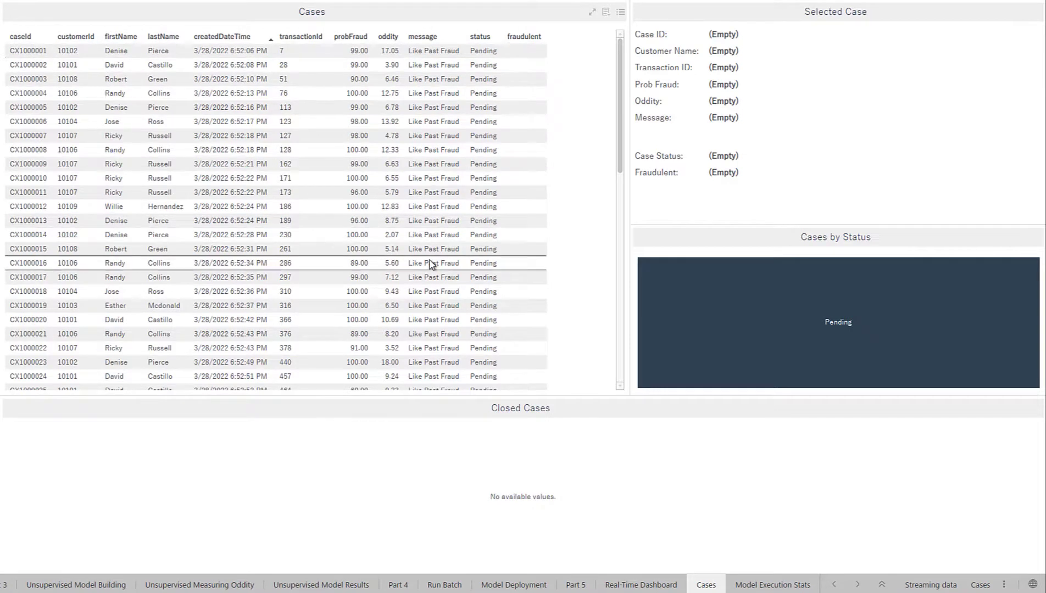
pyautogui.scroll(-1, 431, 264)
pyautogui.scroll(1, 432, 264)
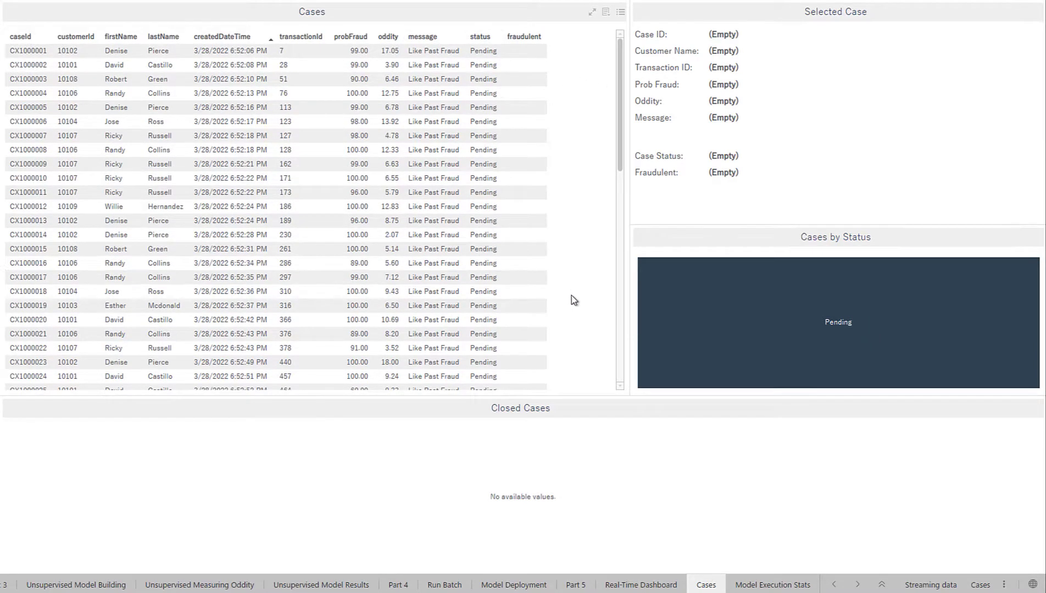
pyautogui.click(485, 136)
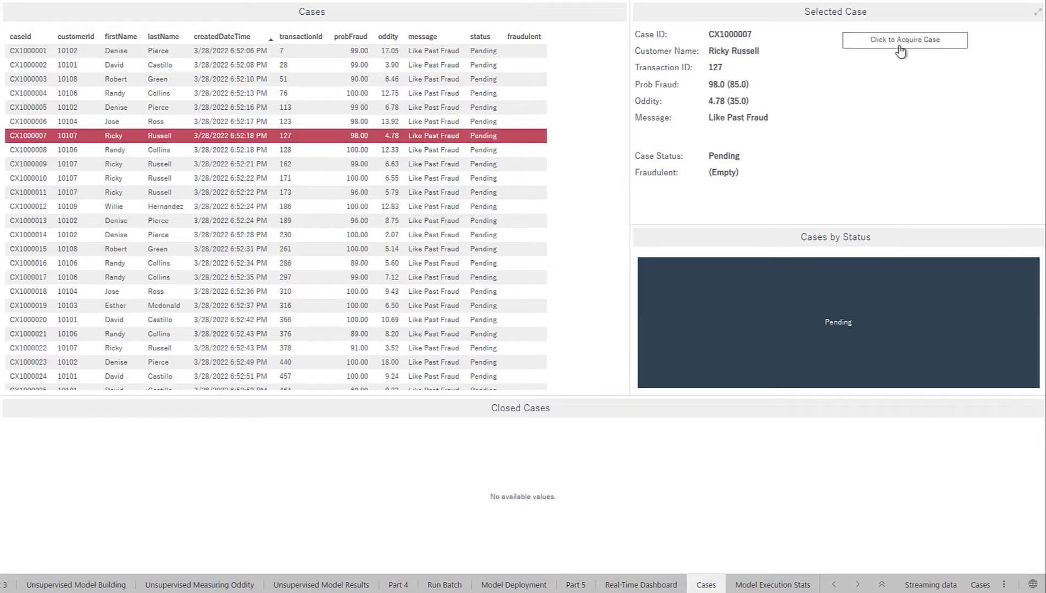
pyautogui.click(901, 50)
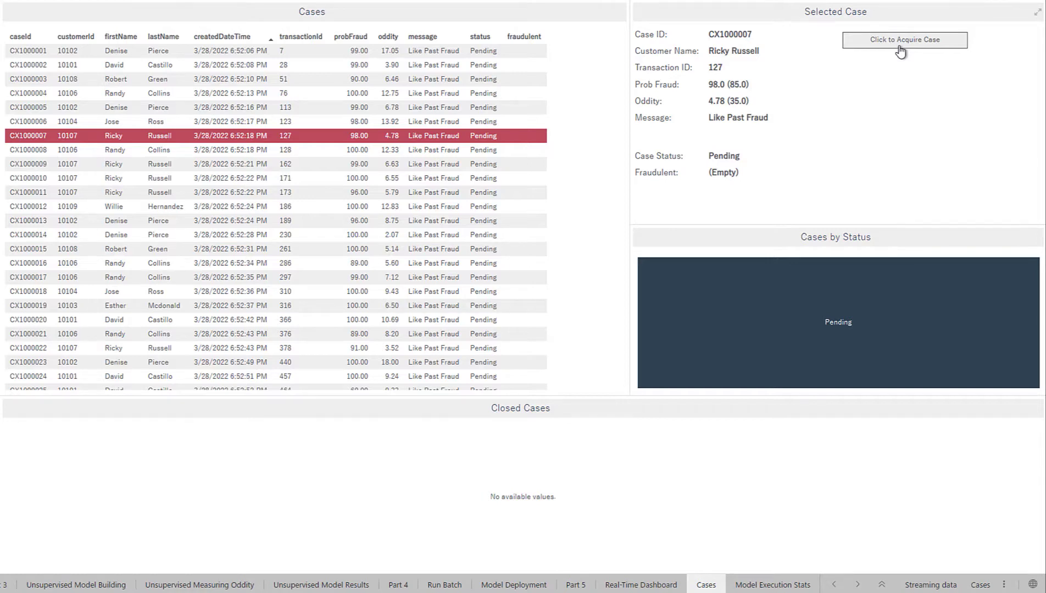
# Show Model Execution Stats and scroll the PredictStats table sideways to check versions 129 and 116
pyautogui.click(768, 586)
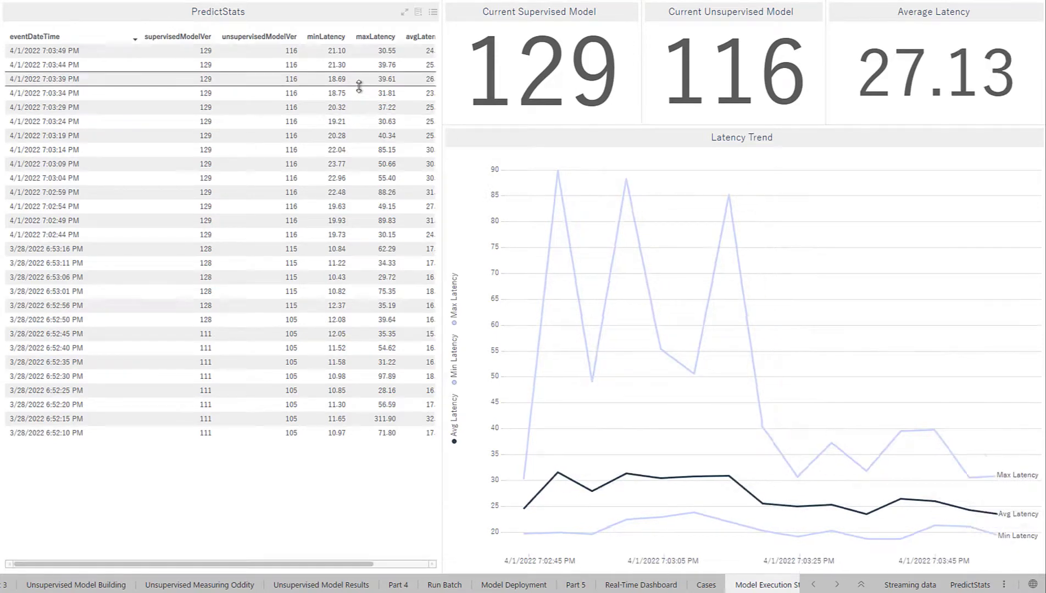
pyautogui.hscroll(1, 352, 93)
pyautogui.hscroll(-1, 295, 122)
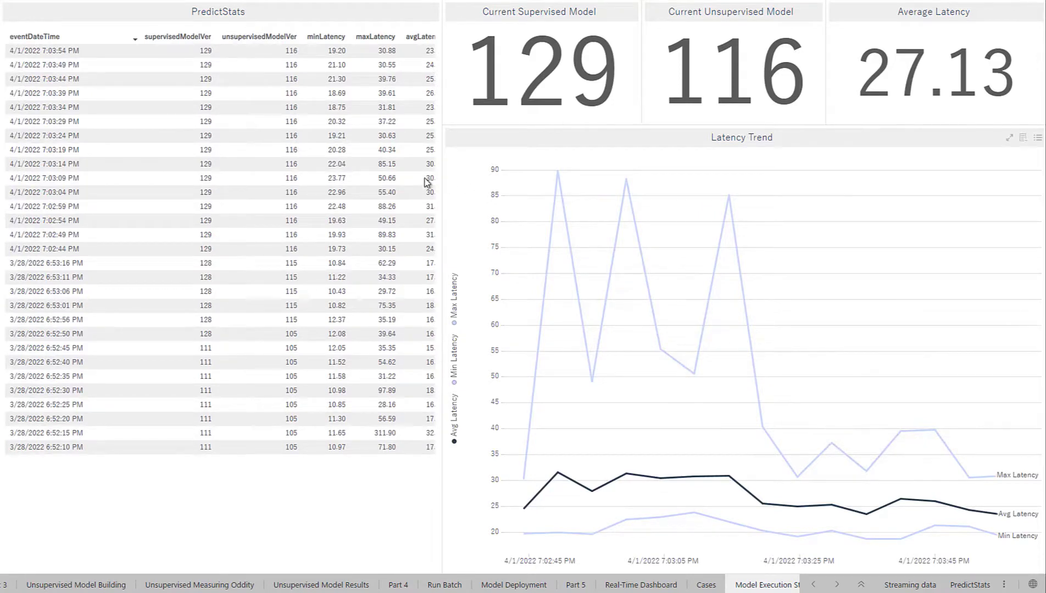
pyautogui.hscroll(3, 400, 181)
pyautogui.hscroll(-3, 400, 185)
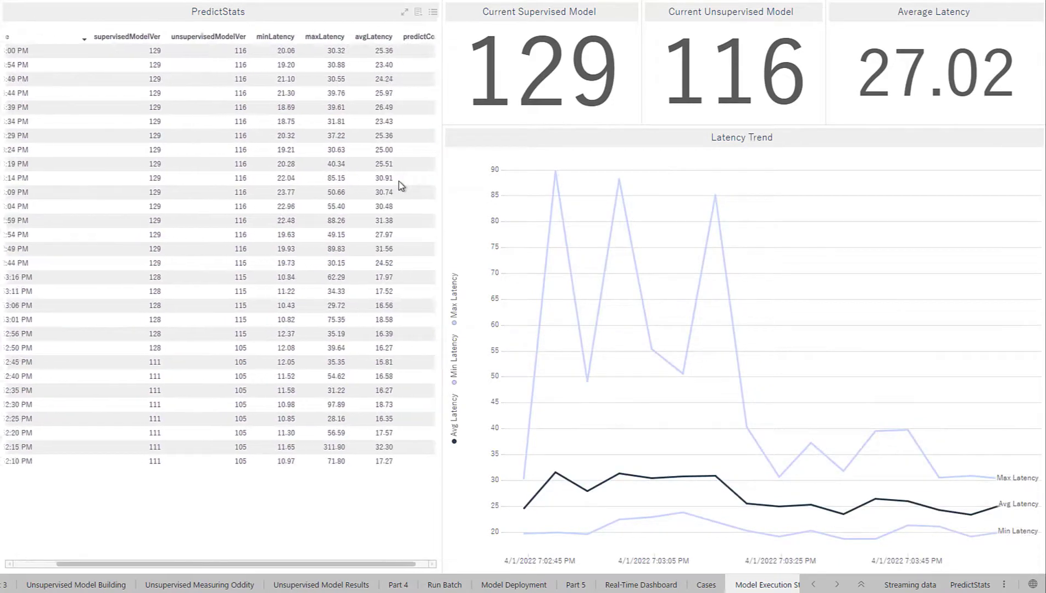